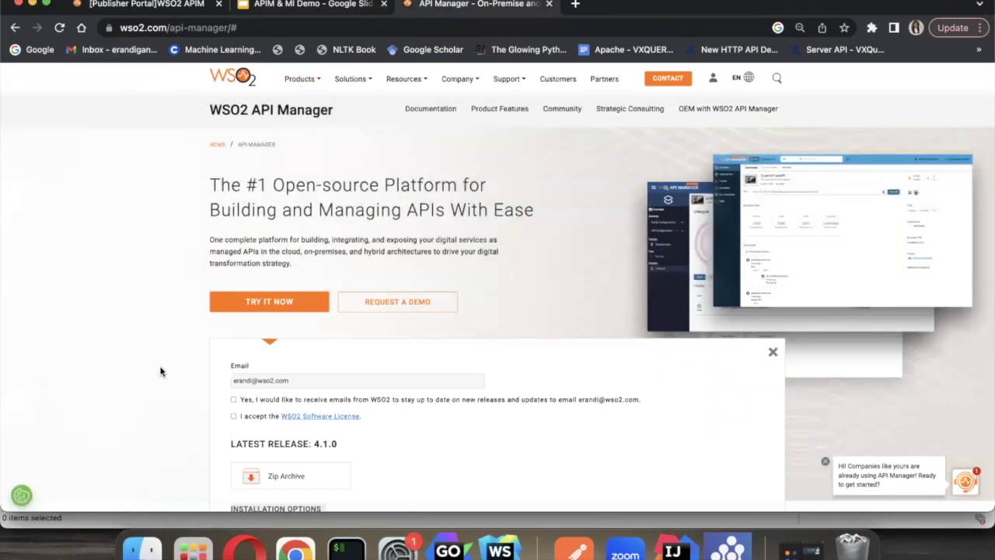
- Review the WSO2 API Manager 4.1.0 installation options and other components on the download page, and glance at the server's terminal log
scroll(251, 307, down, 3)
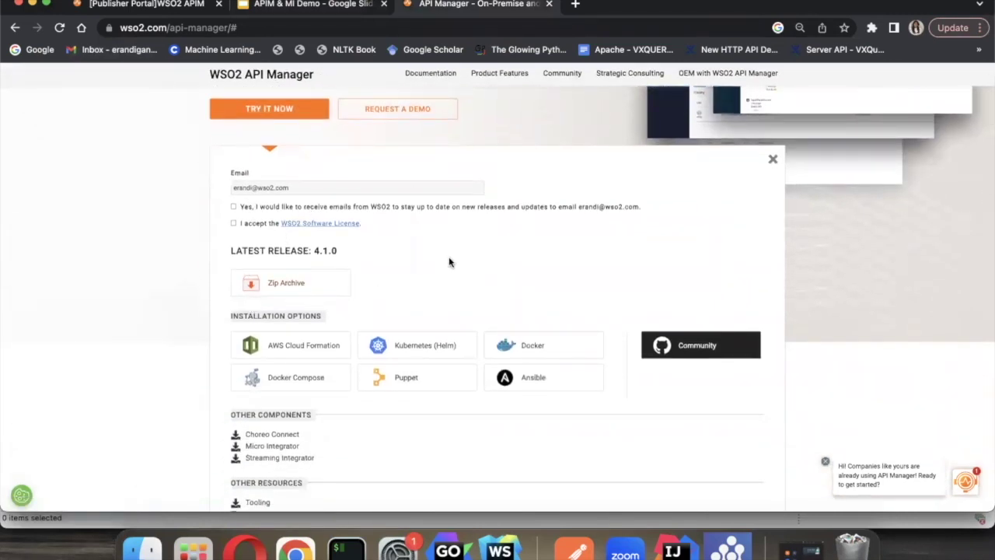
scroll(440, 259, down, 1)
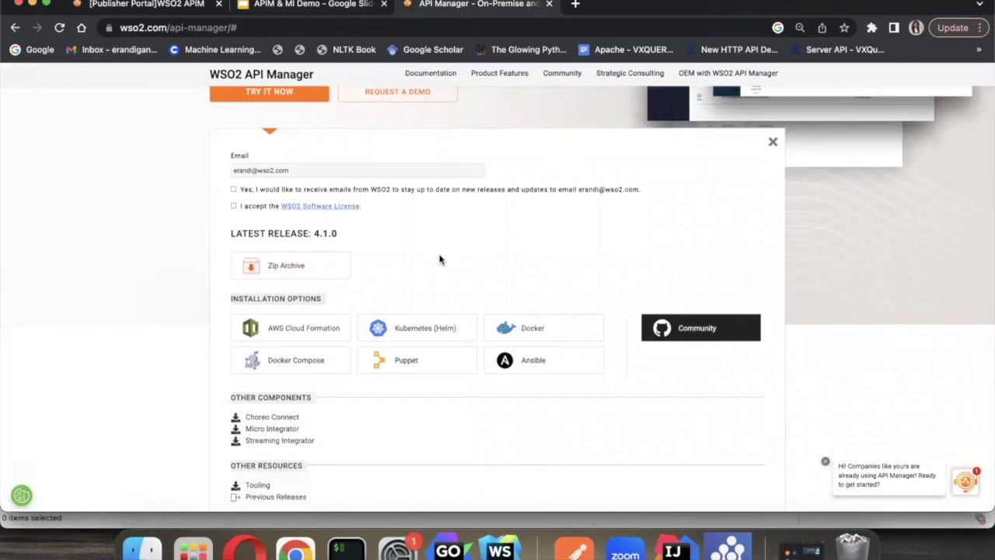
scroll(439, 260, down, 1)
scroll(439, 259, down, 3)
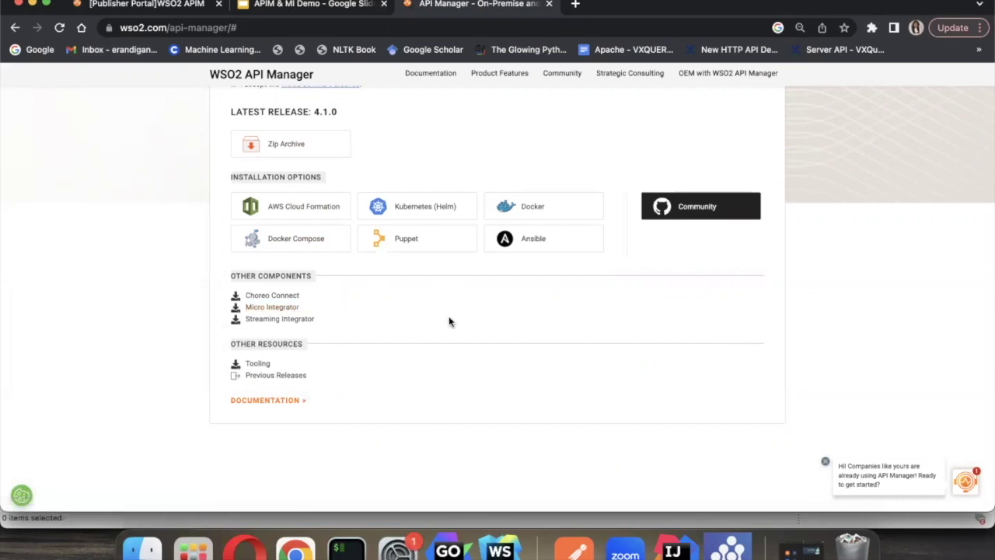
click(347, 546)
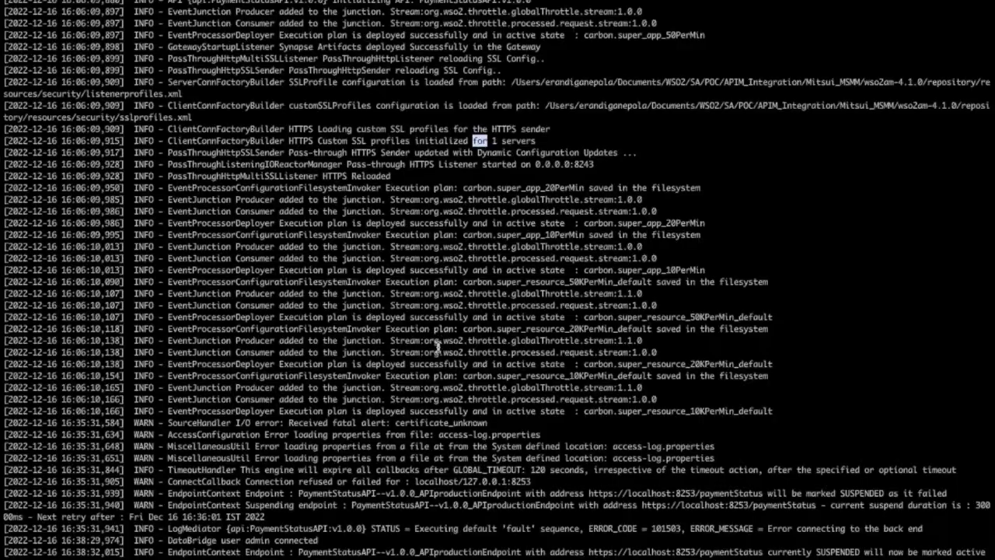
key(ctrl+Left)
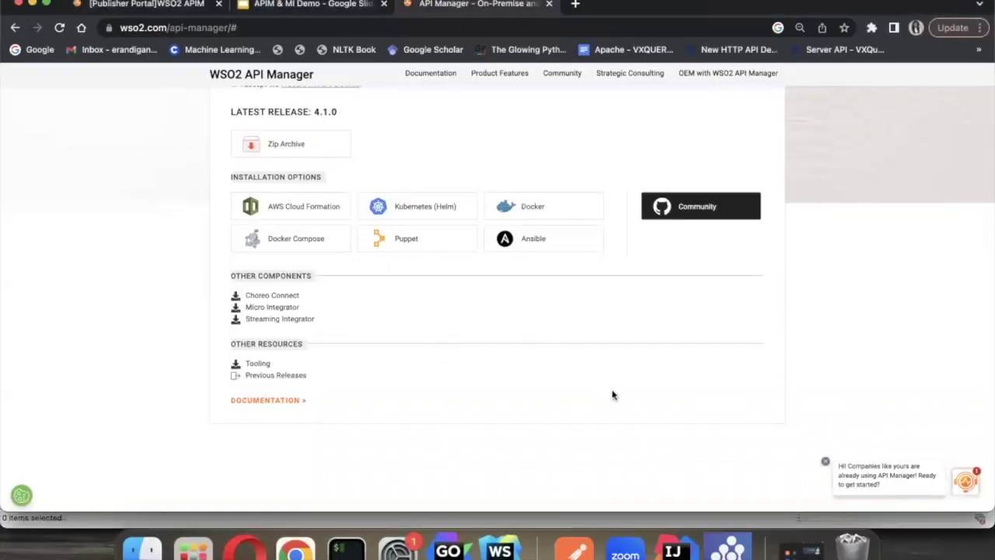
- Switch to Integration Studio, view the module options offered for a new Integration Project, and close the wizard without creating one
click(731, 552)
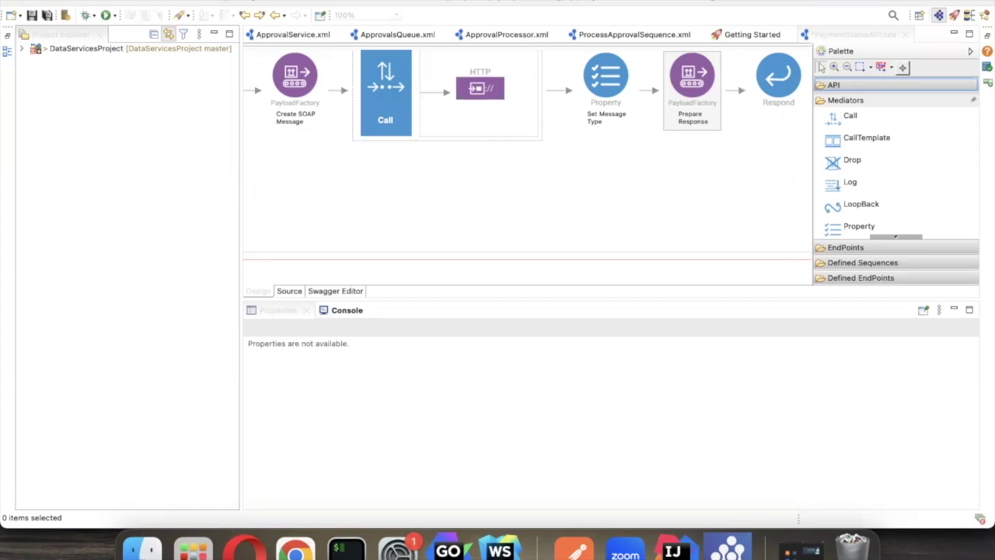
click(138, 0)
mouse_move(150, 3)
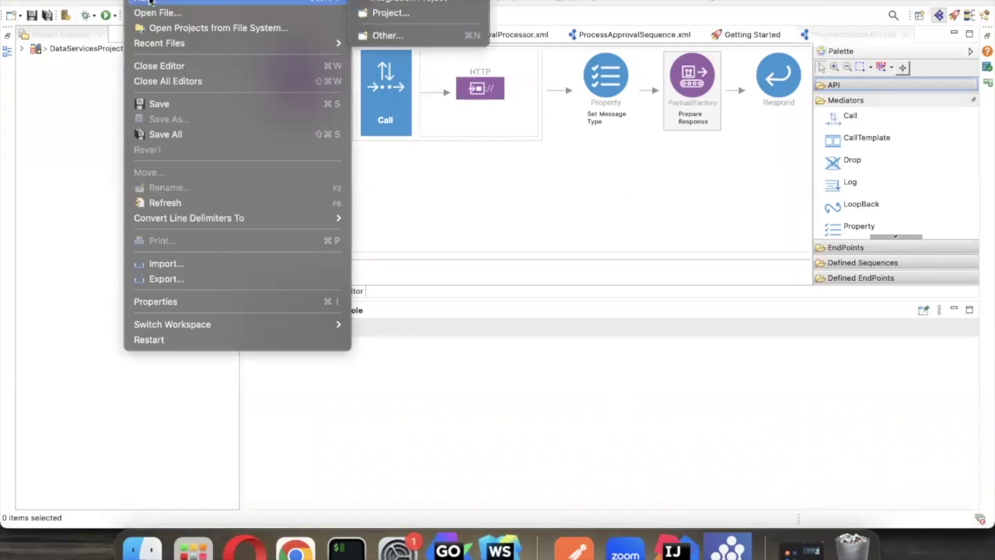
click(399, 1)
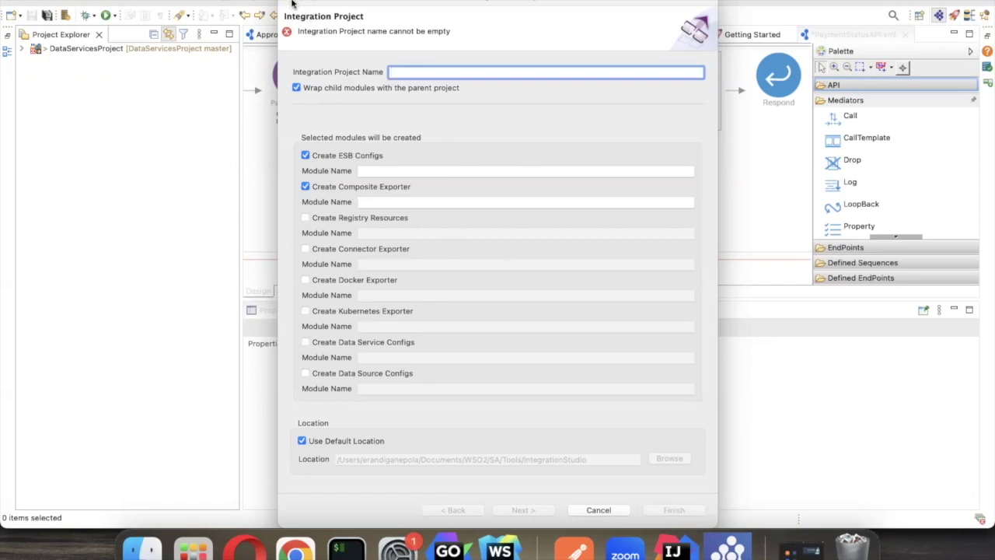
key(Escape)
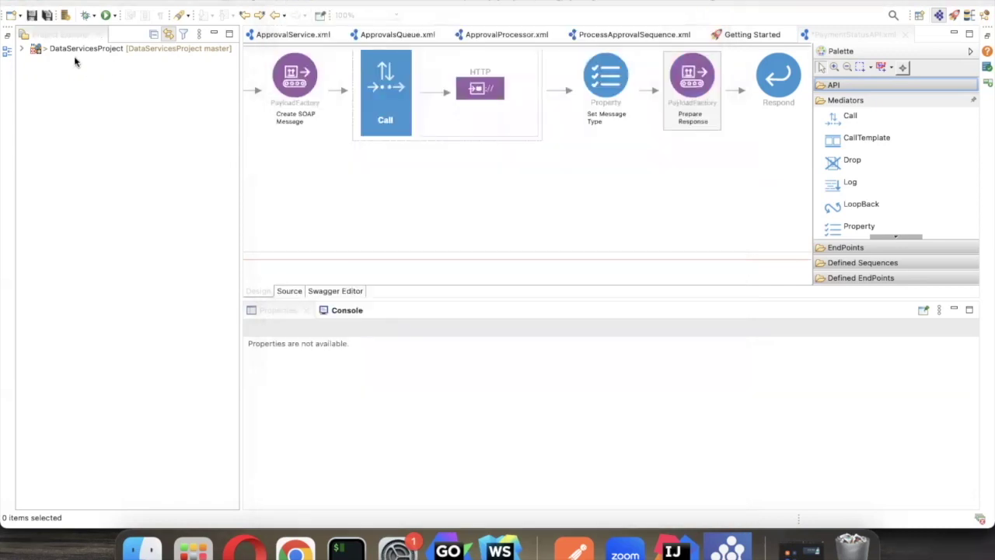
- Expand DataServicesProject through DataServiceArtifactsModule to the api folder under synapse-config and open PaymentStatusAPI.xml
click(22, 49)
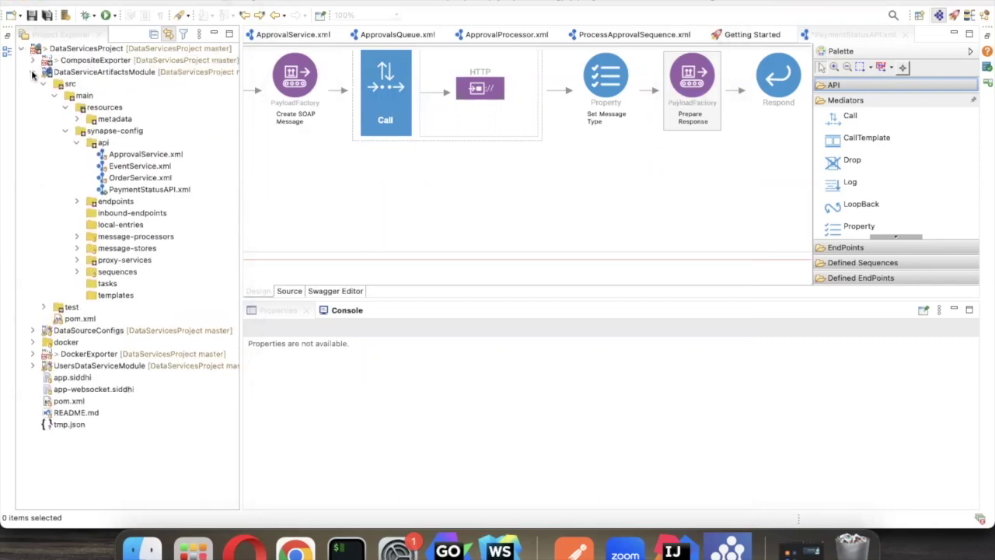
click(33, 72)
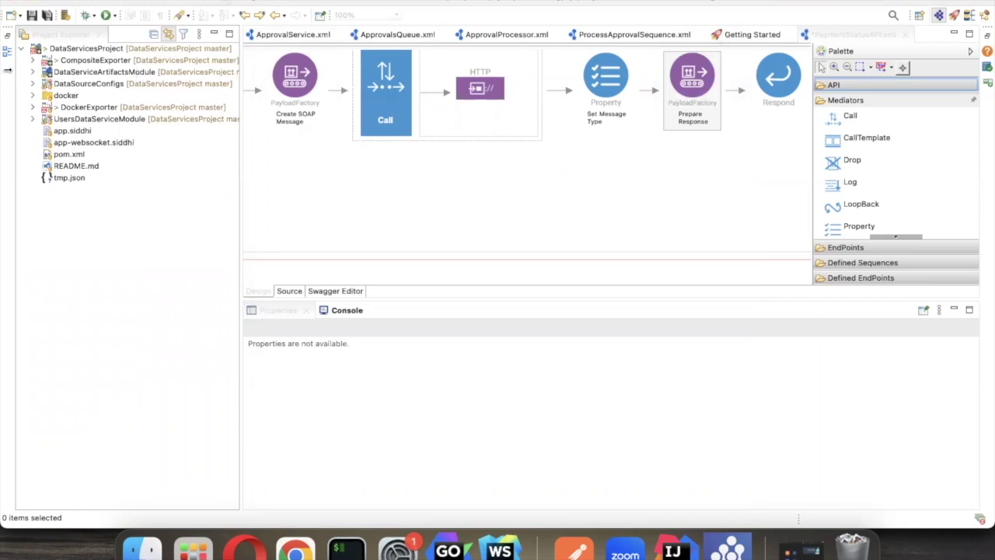
click(32, 73)
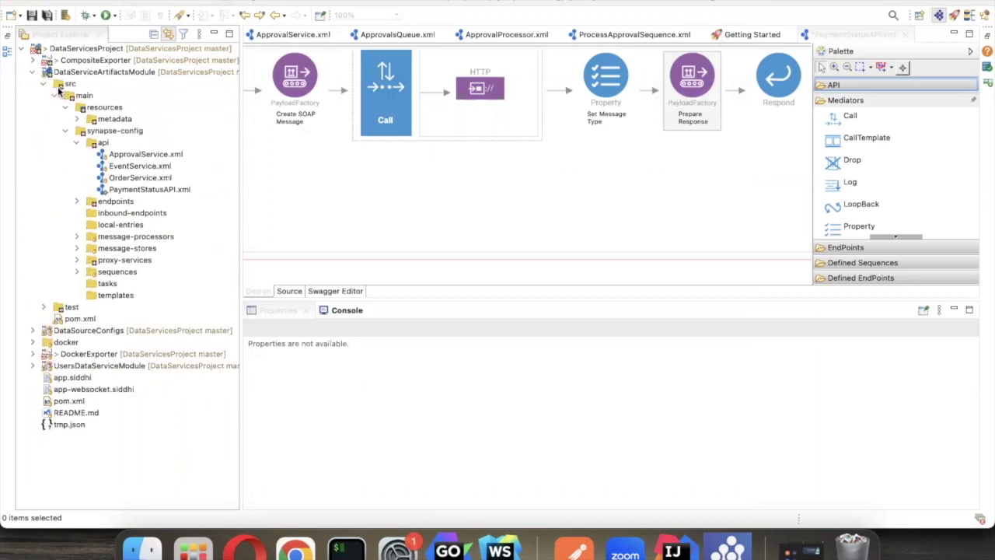
click(44, 84)
click(43, 84)
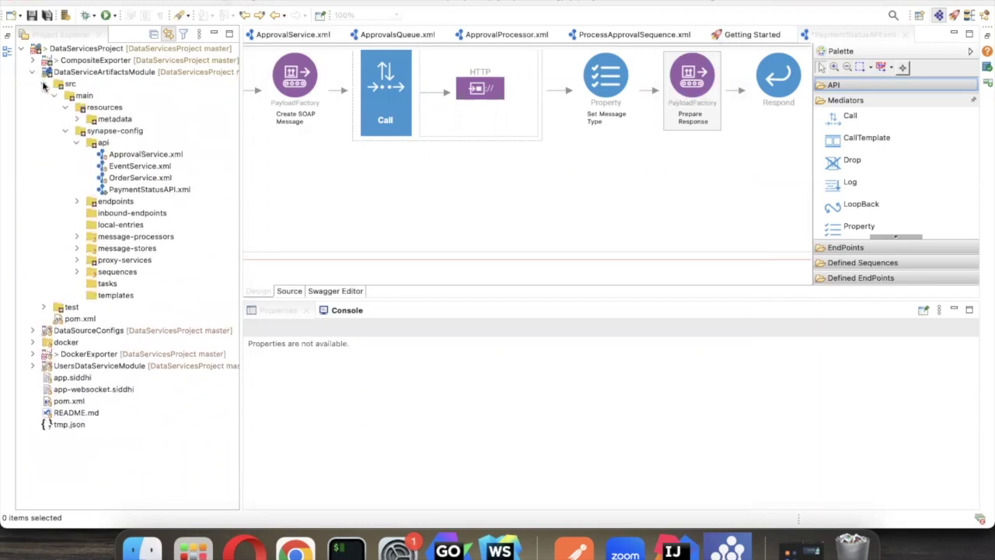
click(66, 132)
click(65, 132)
click(75, 144)
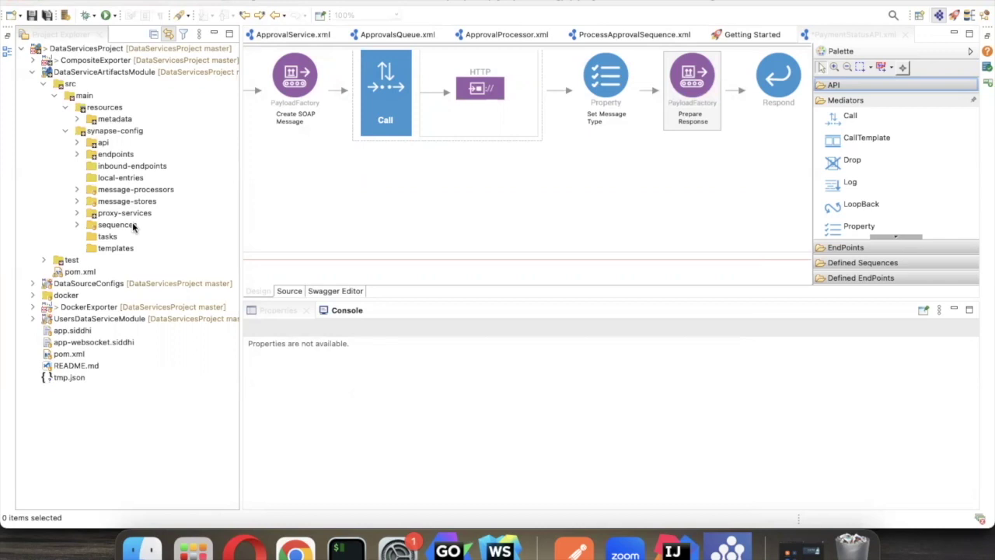
click(77, 143)
click(150, 191)
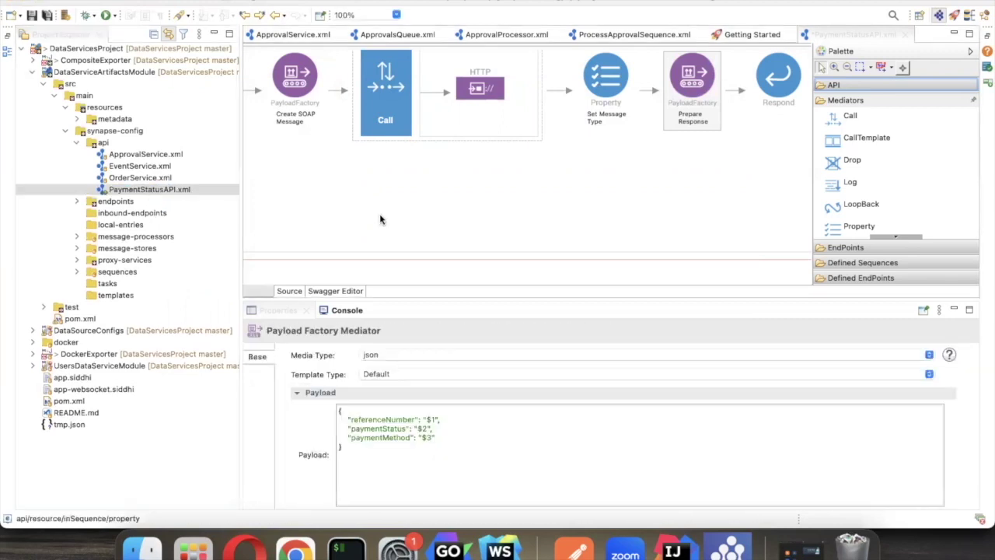
- Examine the available API palette element and the URI template, protocol and methods of the payment status API resource
scroll(381, 218, left, 5)
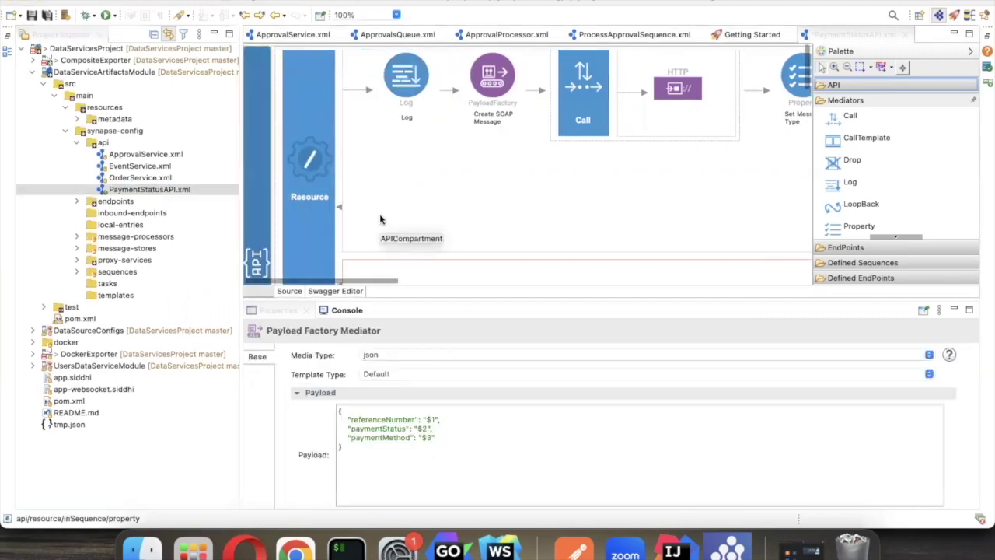
click(859, 84)
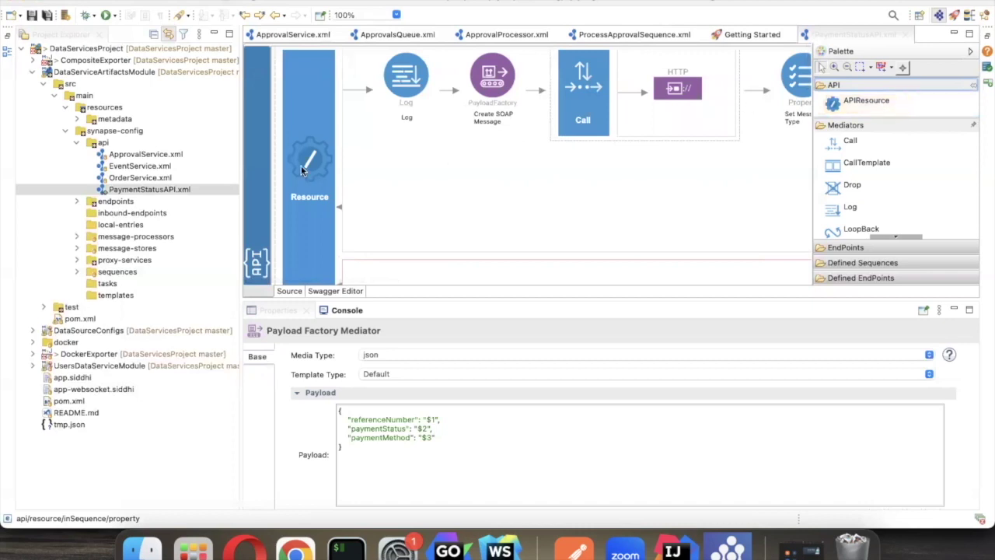
click(303, 128)
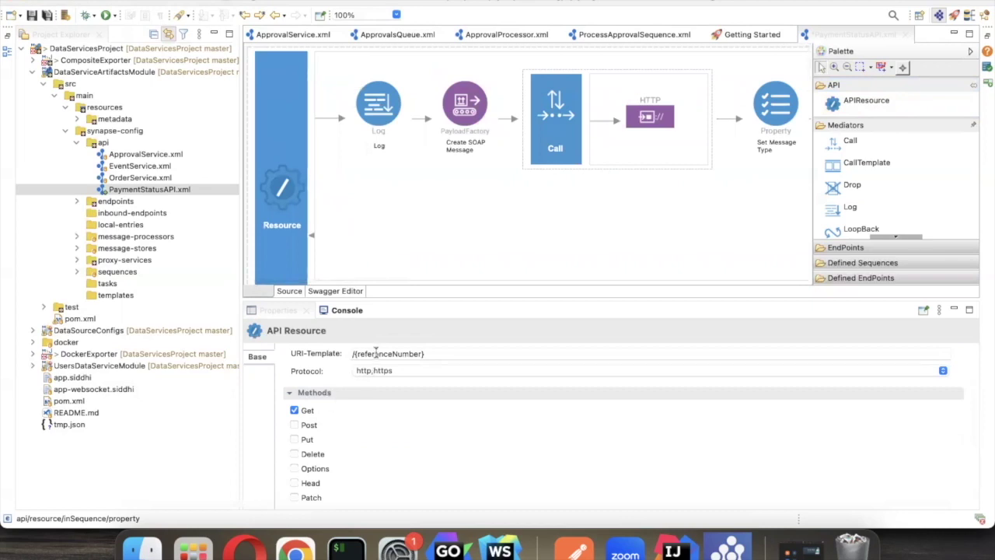
click(904, 85)
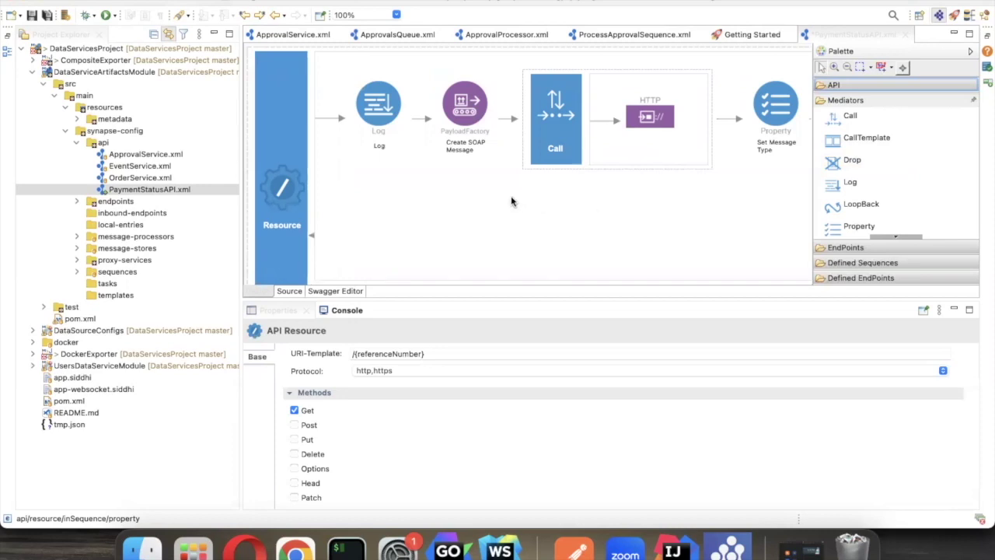
- Check the XML source of the payment status API and return to the graphical design
click(290, 292)
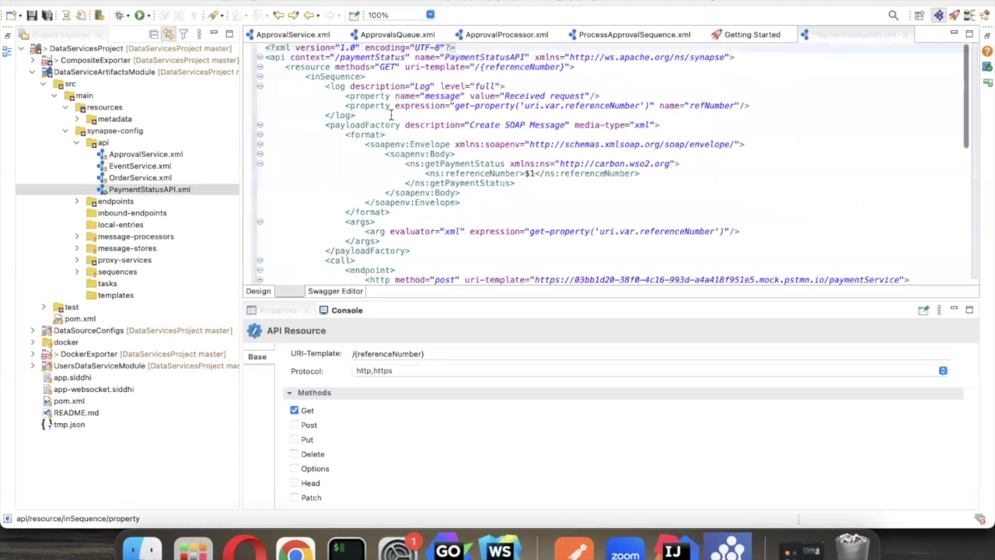
scroll(453, 166, down, 1)
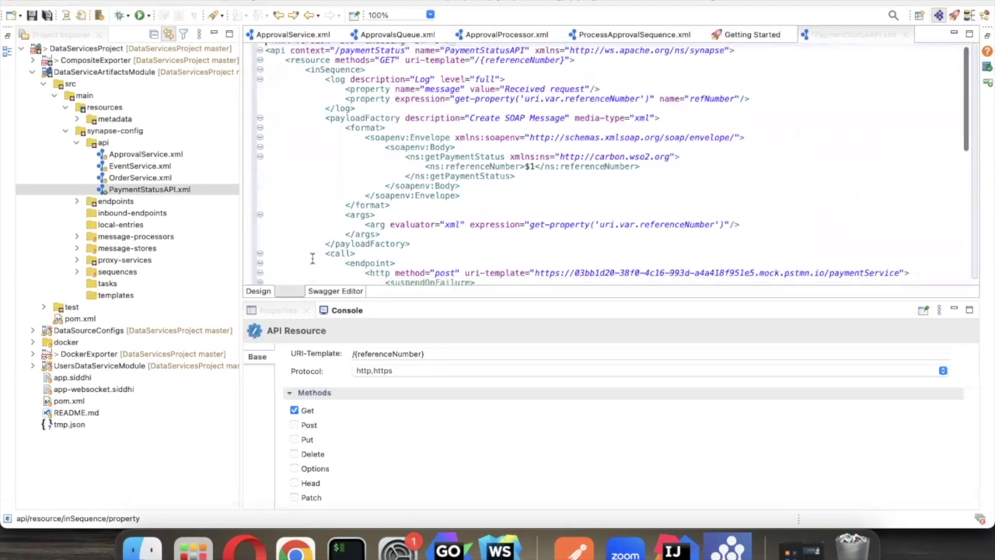
click(259, 292)
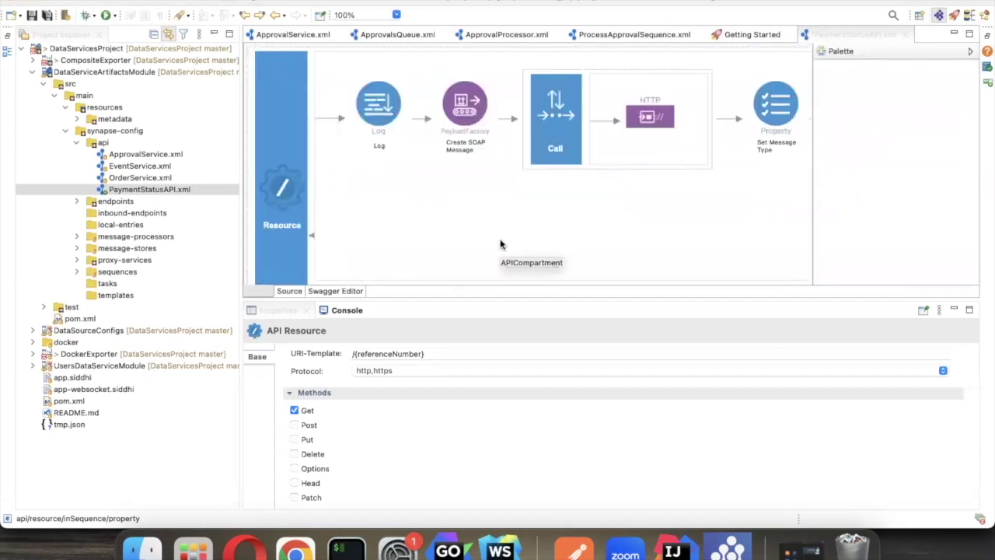
- Inspect the Log mediator's level and properties, and the media type and payload of the Create SOAP Message payload factory
mouse_move(859, 155)
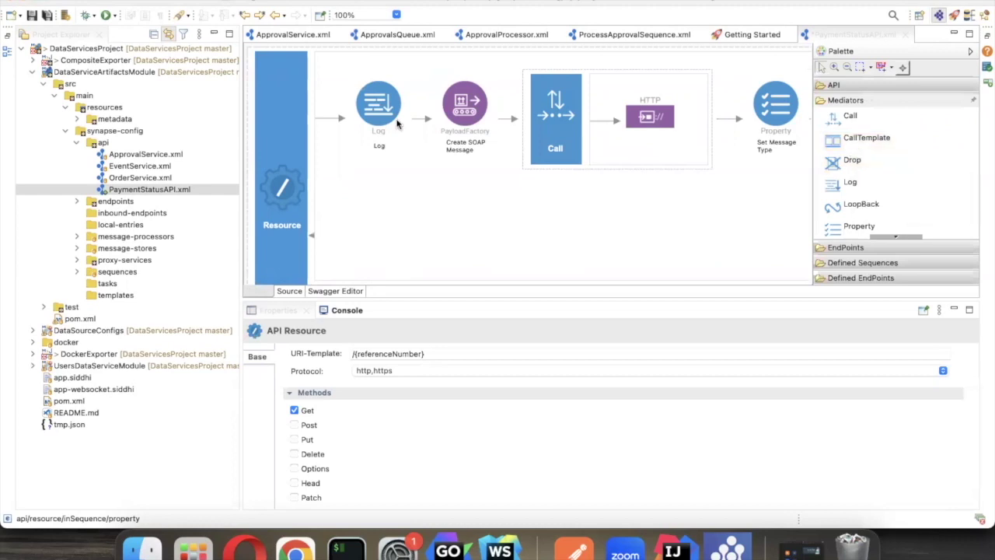
click(381, 101)
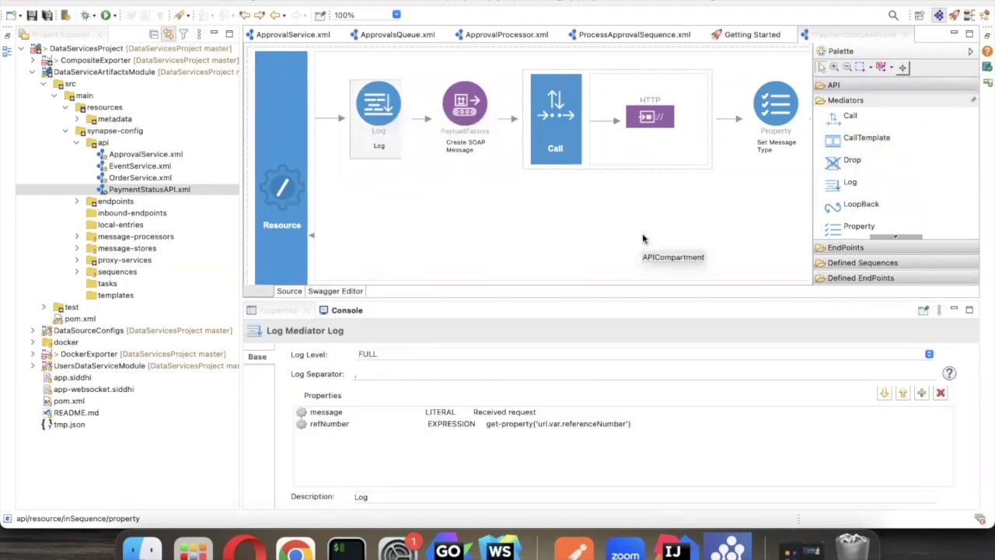
click(469, 103)
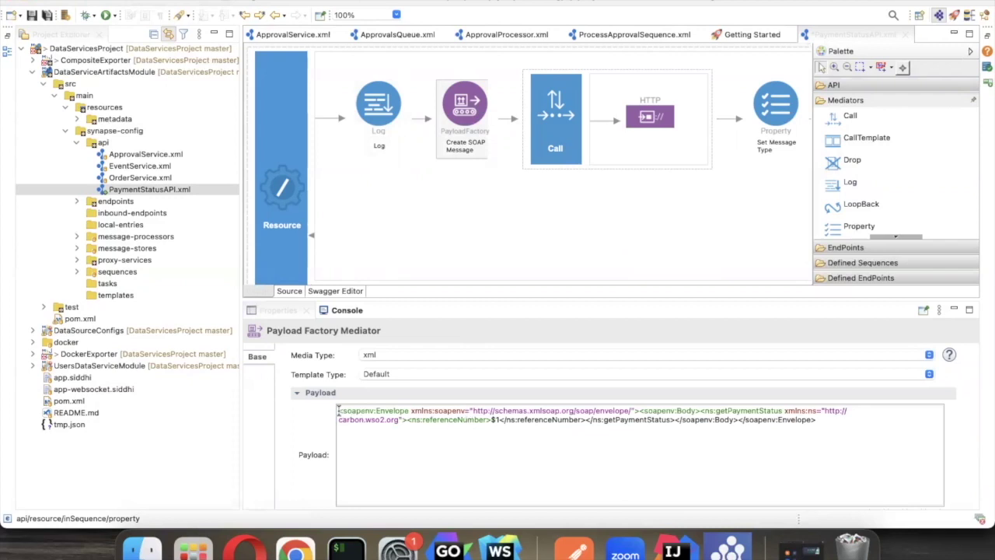
scroll(339, 422, up, 2)
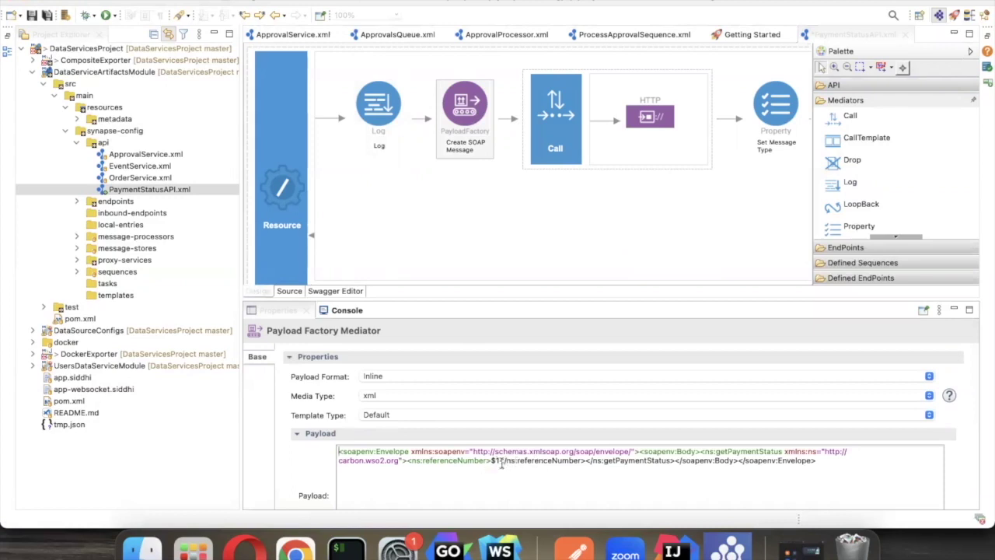
- Inspect the Call mediator's endpoint type and the URI template and method of its HTTP endpoint
click(559, 133)
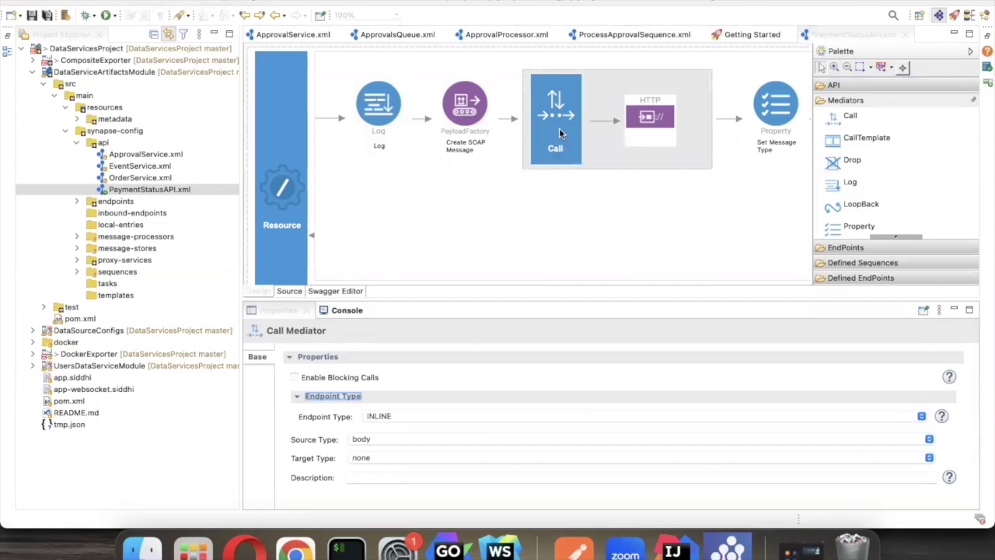
click(663, 115)
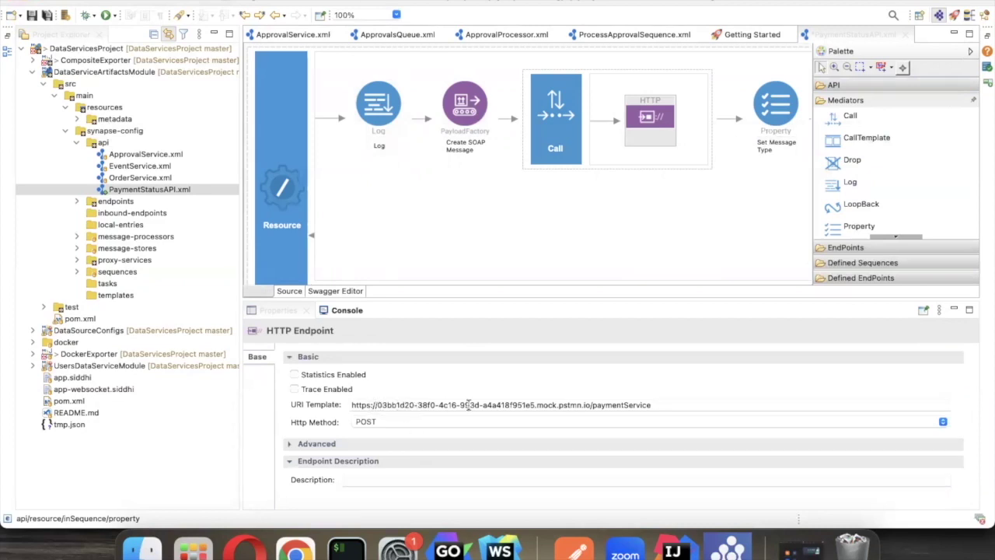
click(653, 405)
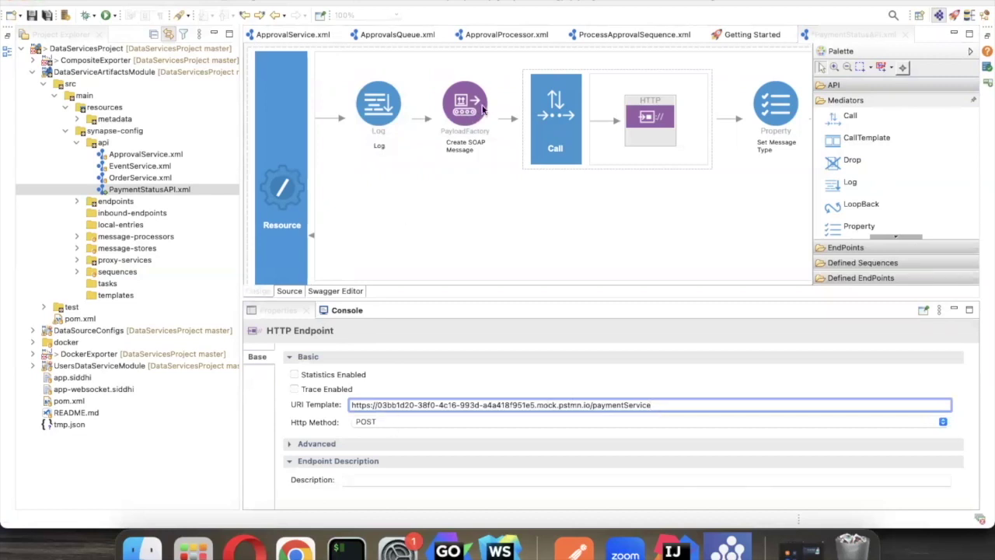
click(614, 237)
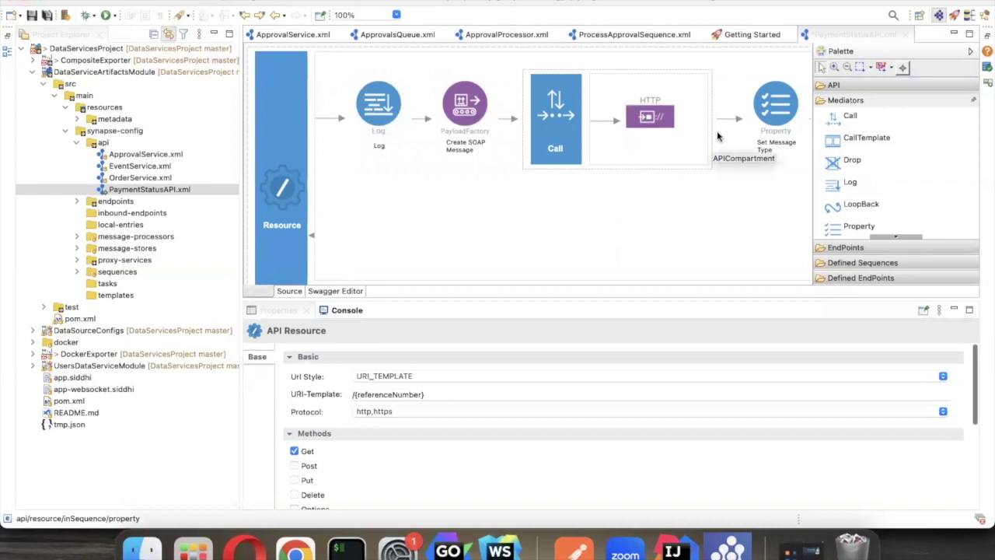
- Inspect the Set Message Type property mediator and the JSON payload of the Prepare Response payload factory
click(783, 112)
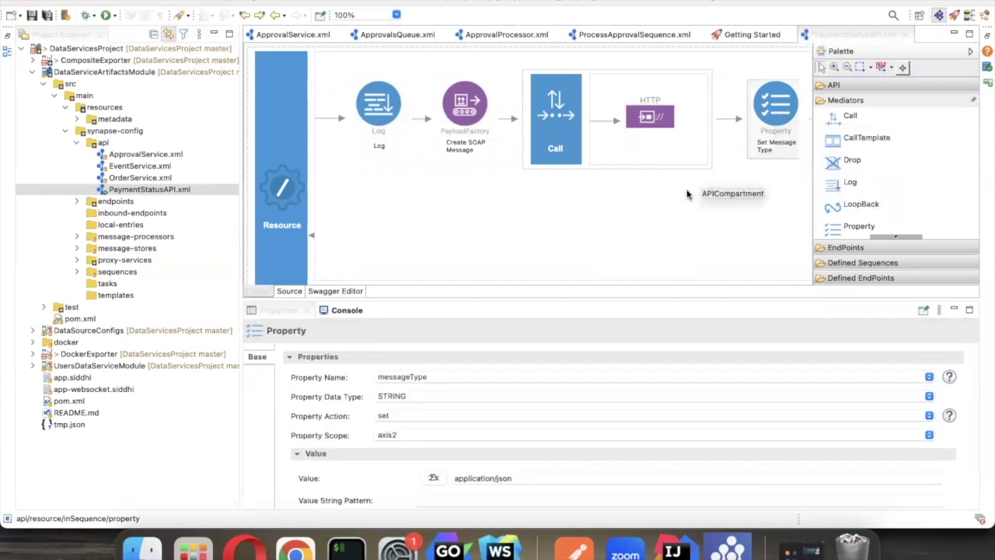
scroll(687, 194, right, 5)
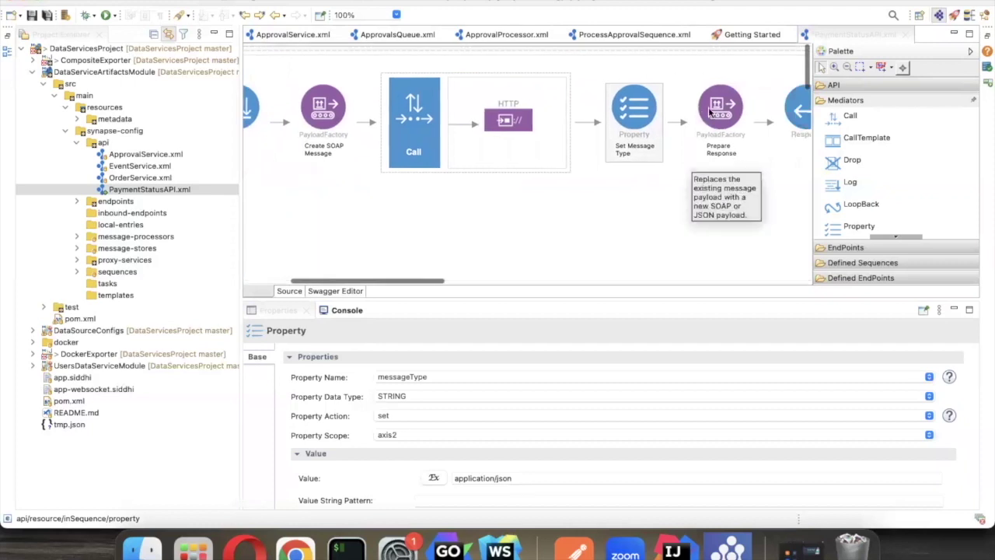
click(713, 113)
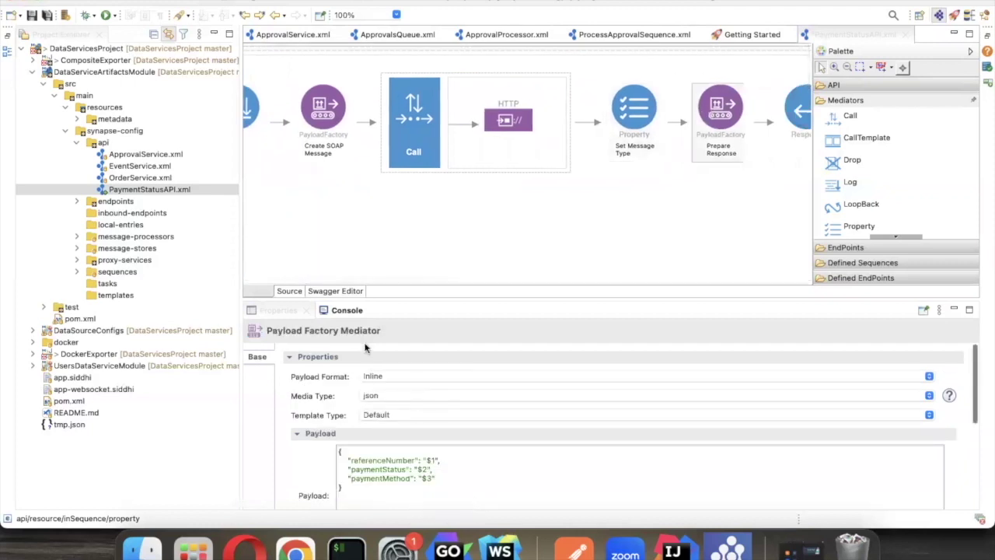
- Read through the API's XML source down to the Prepare Response payload format and its argument expressions
click(295, 296)
scroll(425, 169, down, 5)
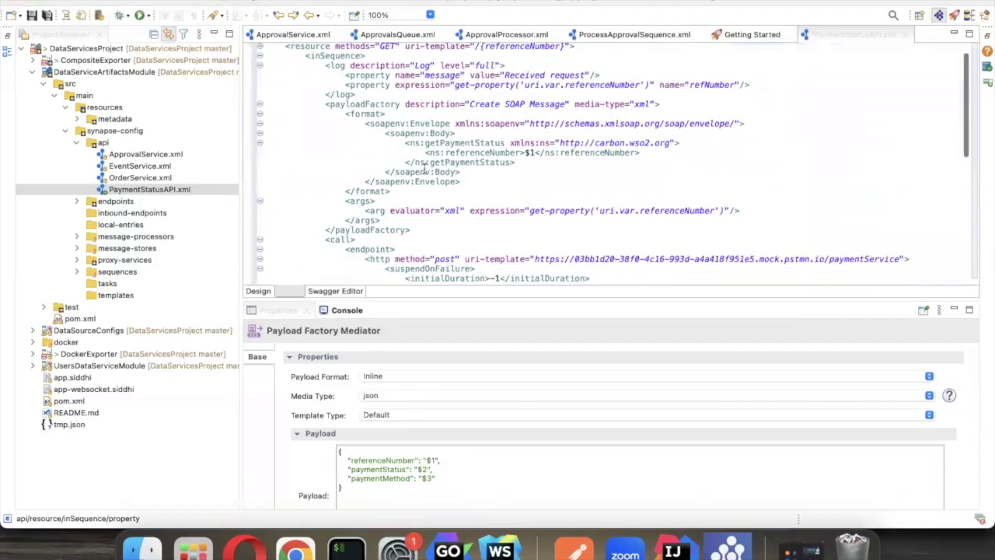
scroll(425, 169, down, 5)
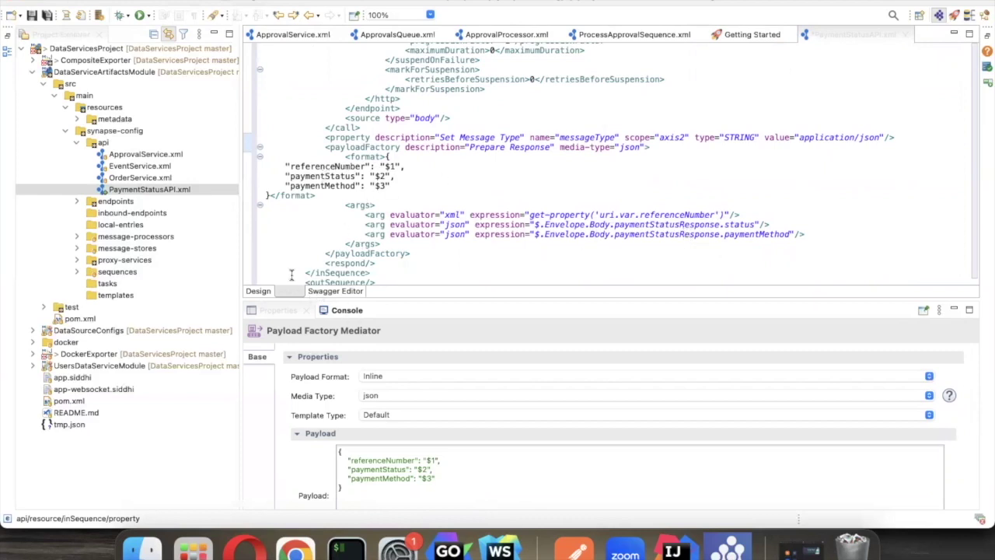
- Review the PaymentStatusAPI message flow in the graphical design view, from the Log mediator through to Respond
click(258, 290)
scroll(699, 195, right, 3)
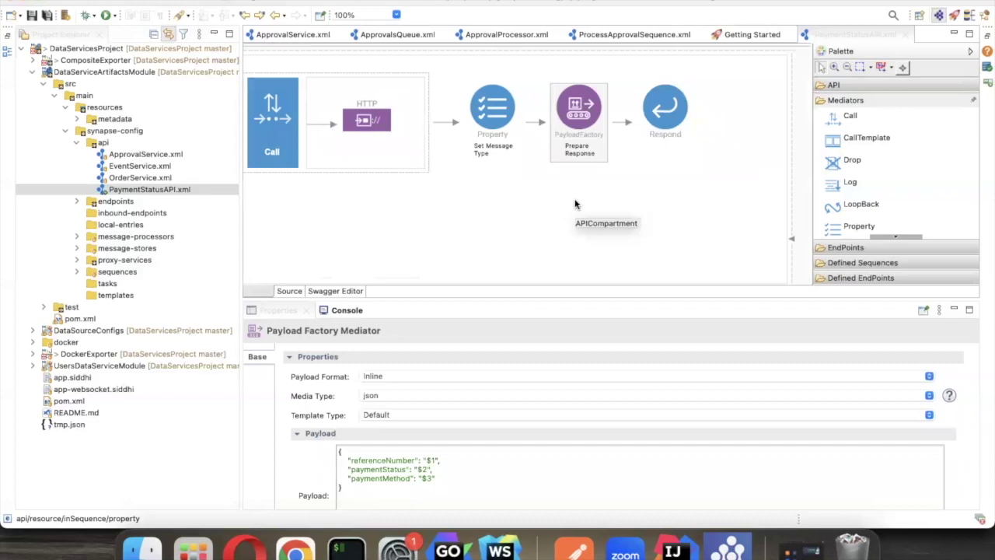
scroll(575, 204, left, 2)
scroll(576, 205, left, 5)
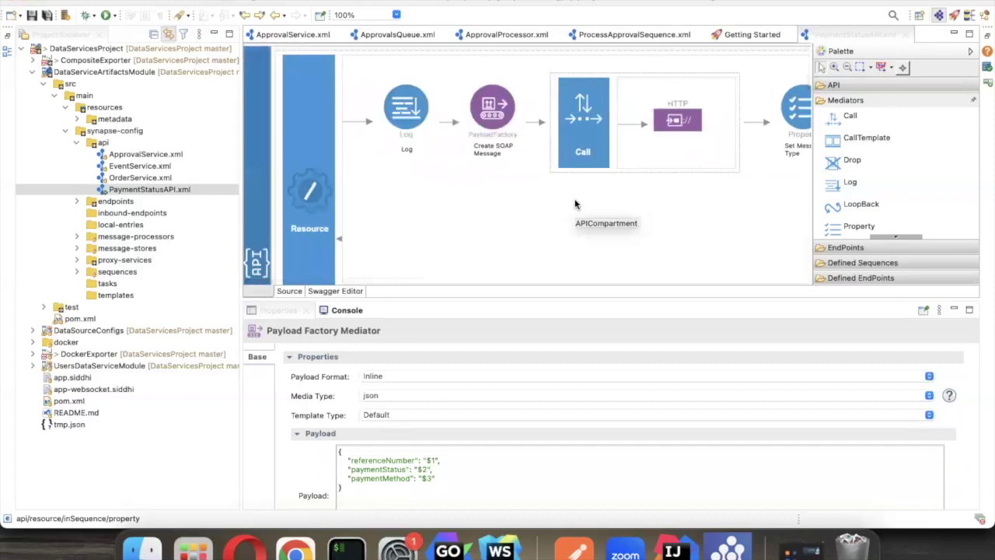
- Start Export Project Artifacts and Run for the CompositeExporter project, with the DataServiceArtifactsModule collapsed
click(32, 71)
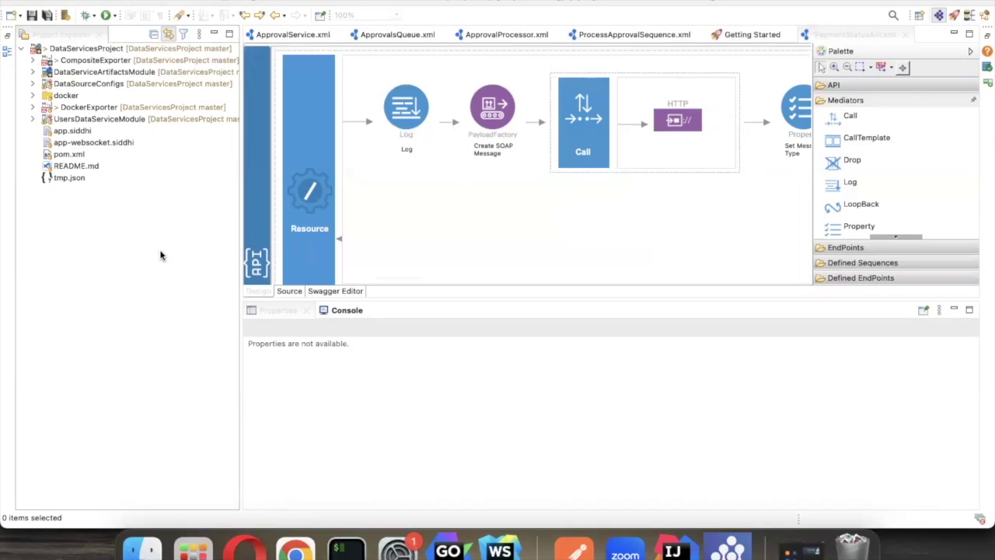
click(33, 61)
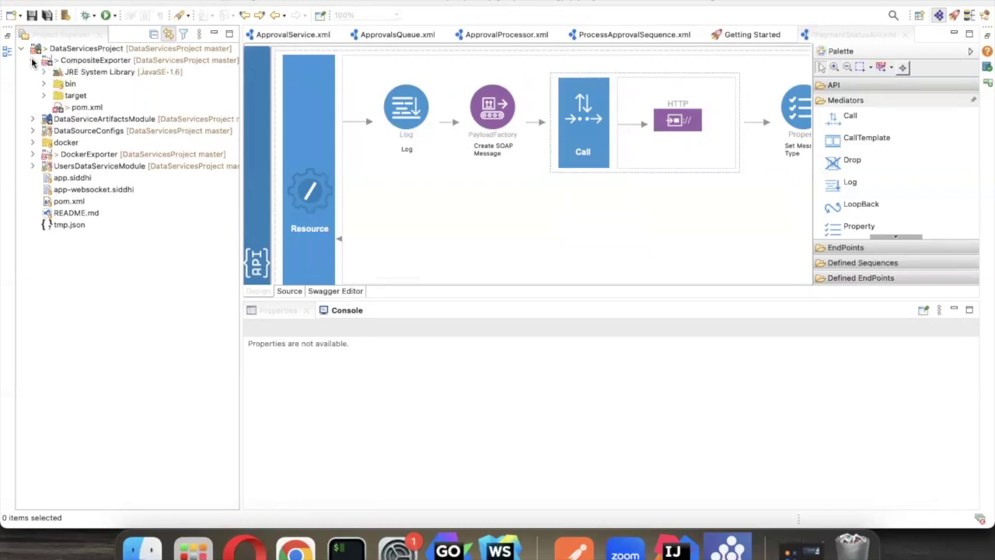
click(90, 61)
right_click(90, 61)
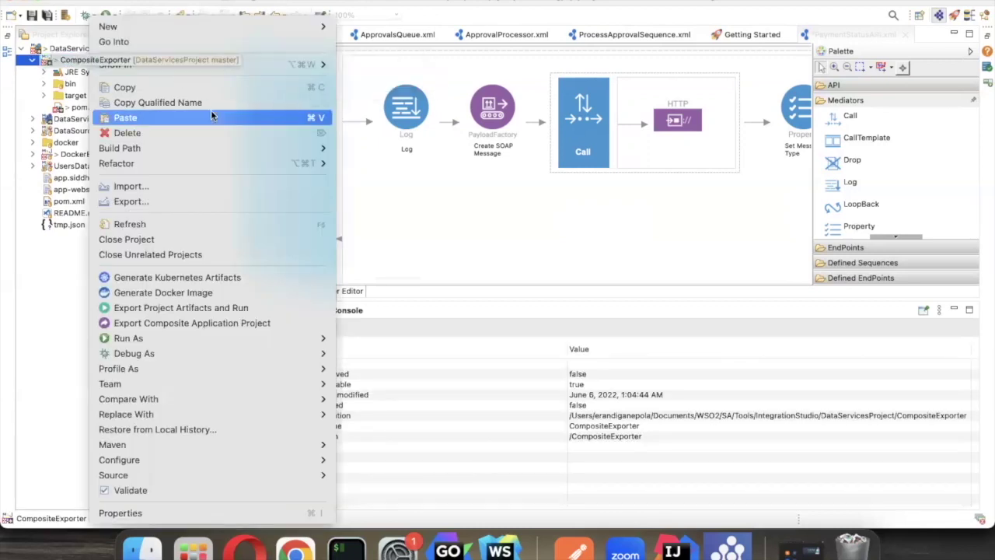
click(206, 309)
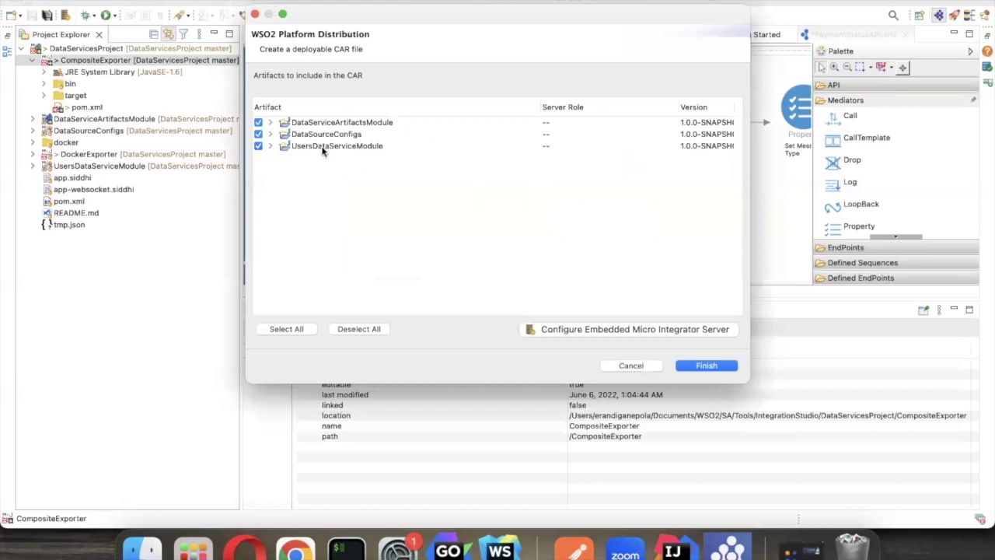
- Check the embedded Micro Integrator server configuration, and deploy and run the three selected modules without saving PaymentStatusAPI.xml
click(678, 329)
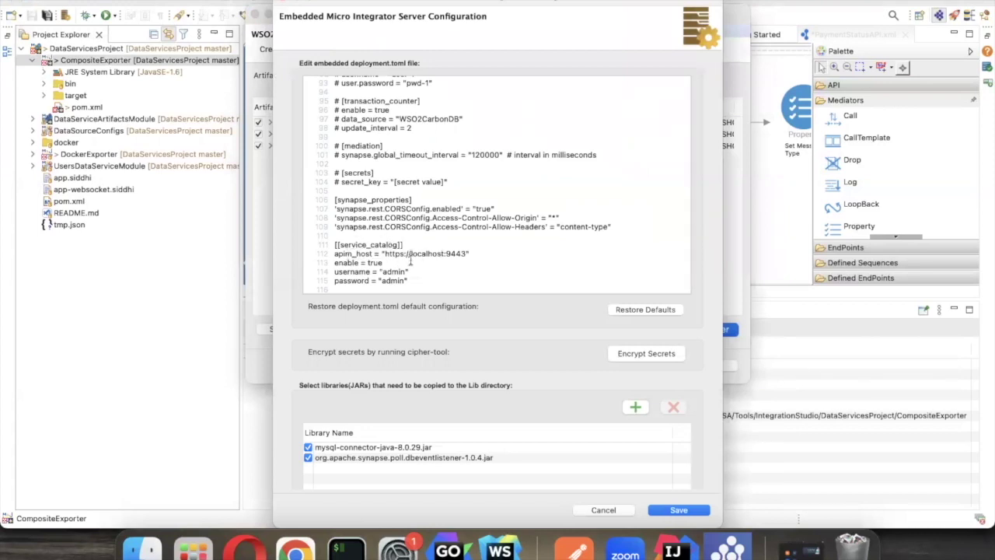
click(282, 1)
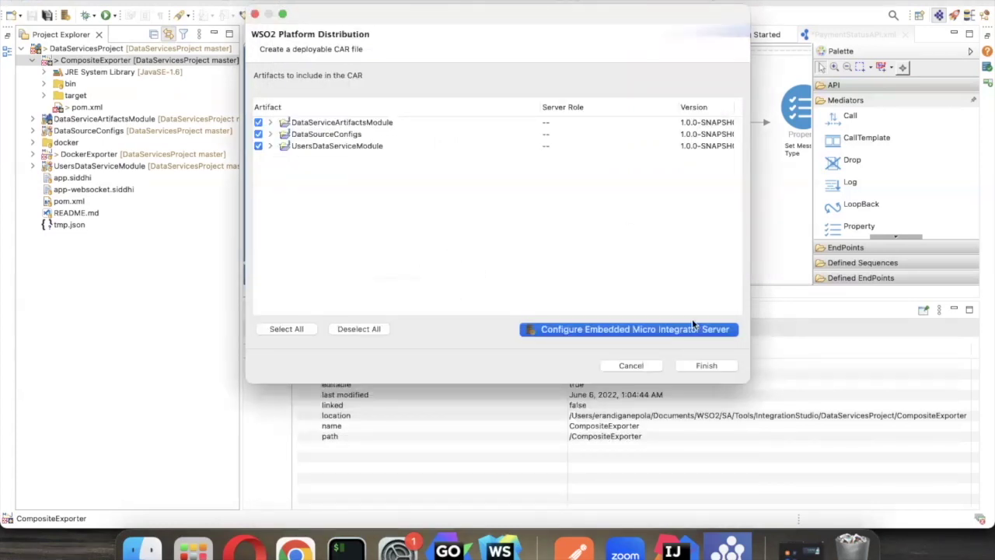
click(708, 366)
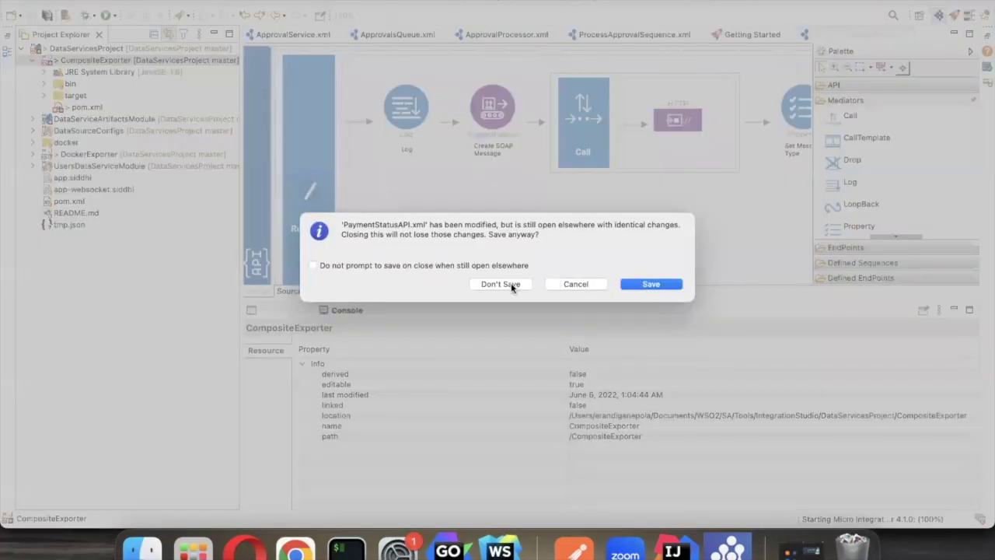
click(509, 279)
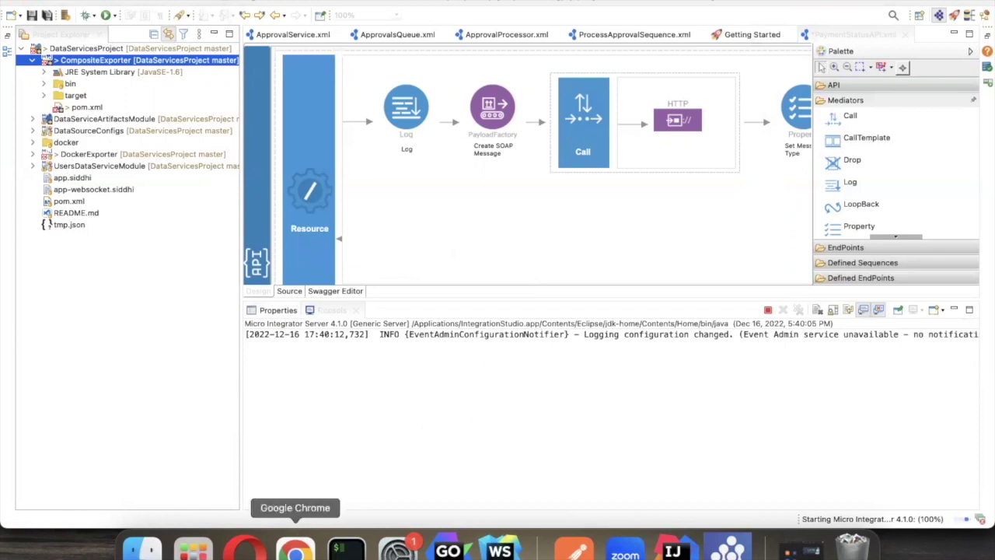
- Check the API Manager log in the terminal and return to the Micro Integrator startup console in Integration Studio
click(346, 548)
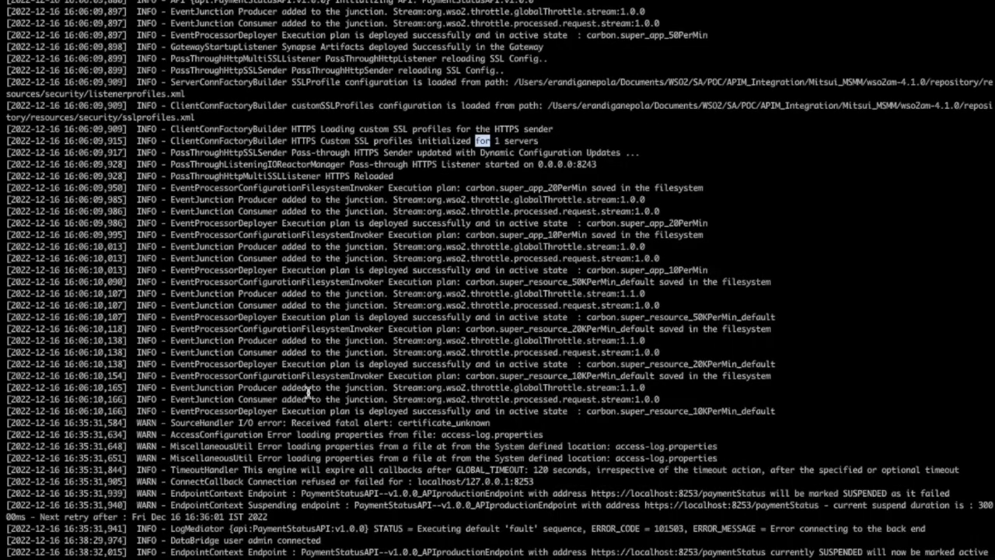
key(ctrl+Left)
key(ctrl+Left)
key(ctrl+Left)
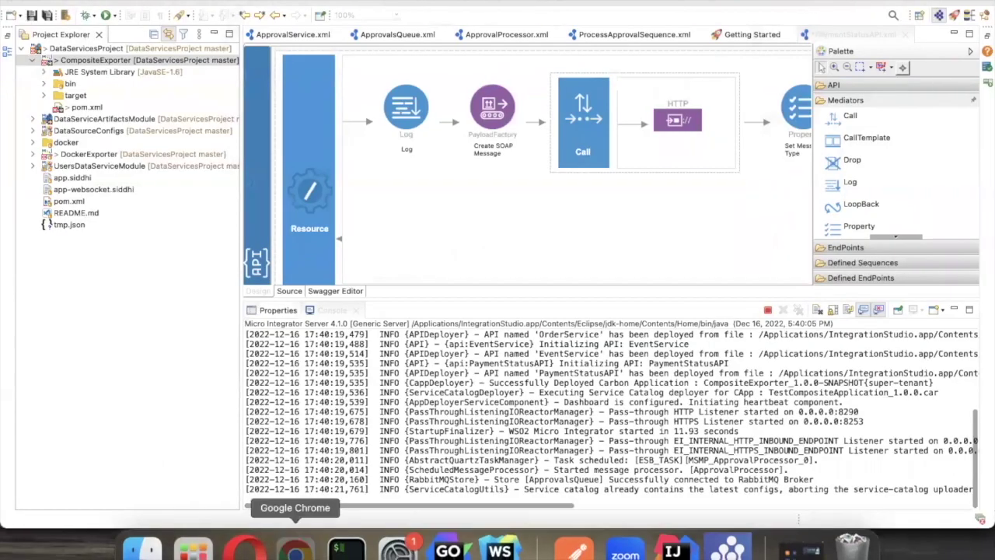
- Switch to Google Chrome and sign in to the WSO2 API Manager Publisher portal with the username and account password
click(296, 548)
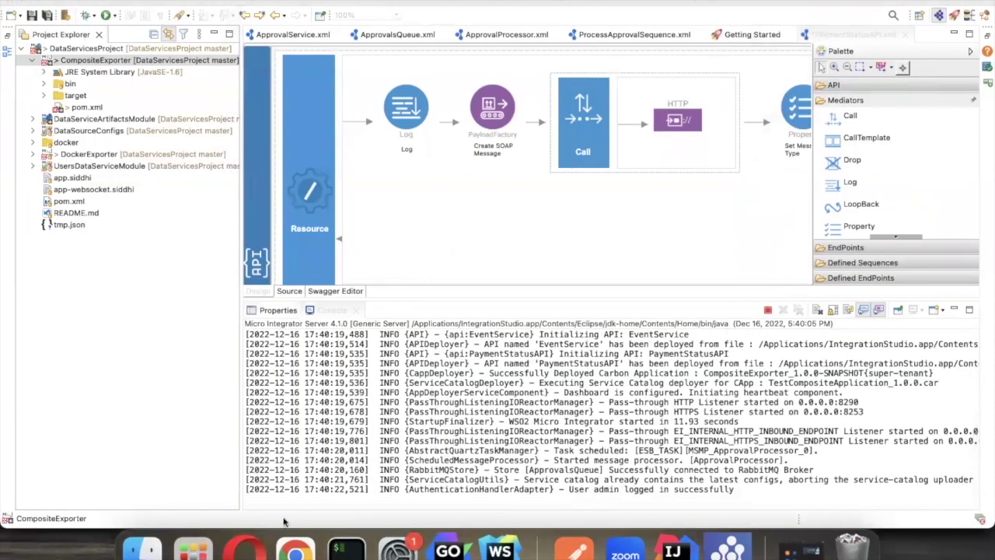
click(297, 548)
click(116, 5)
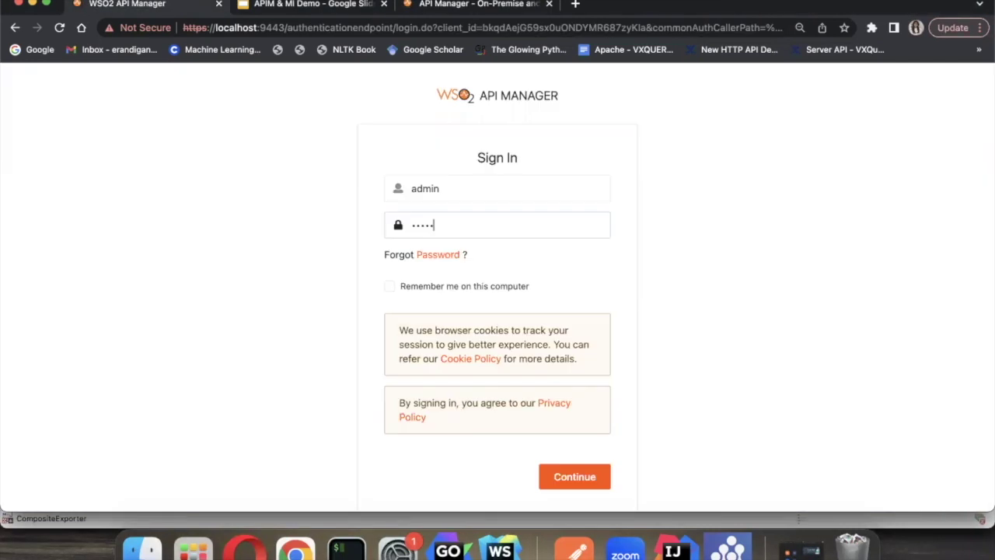
key(Return)
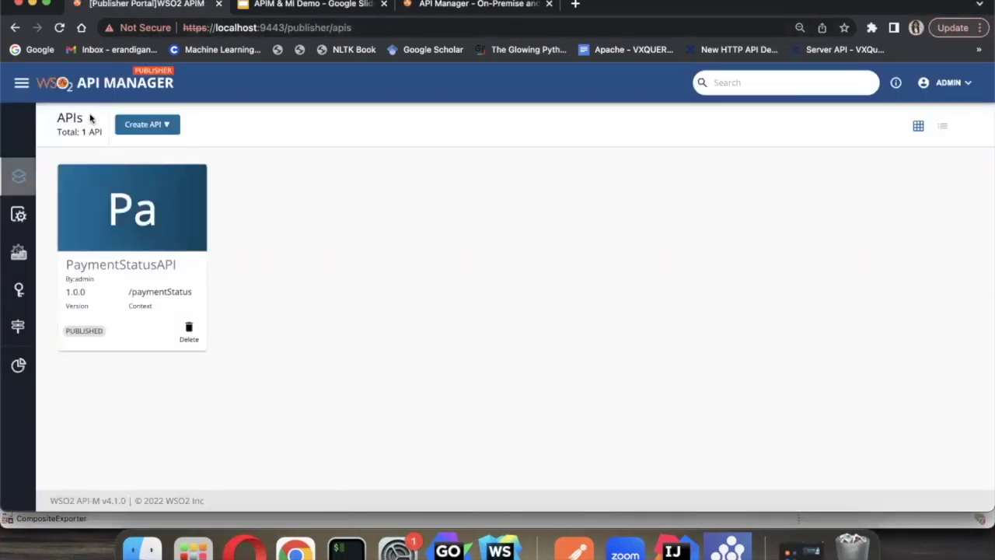
- Open PaymentStatusAPI in the service catalog, view the Create API form for it and cancel without creating an API
click(19, 218)
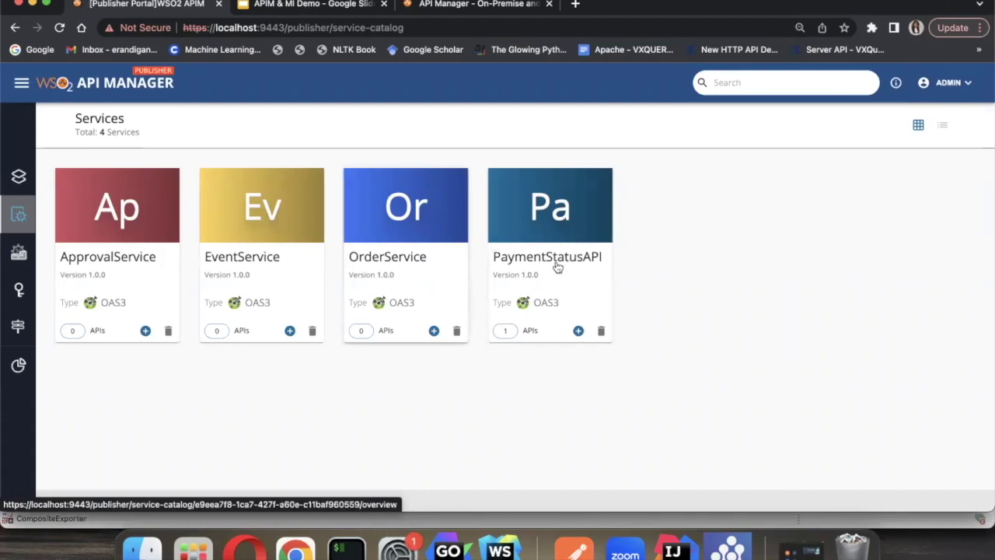
click(558, 226)
click(677, 192)
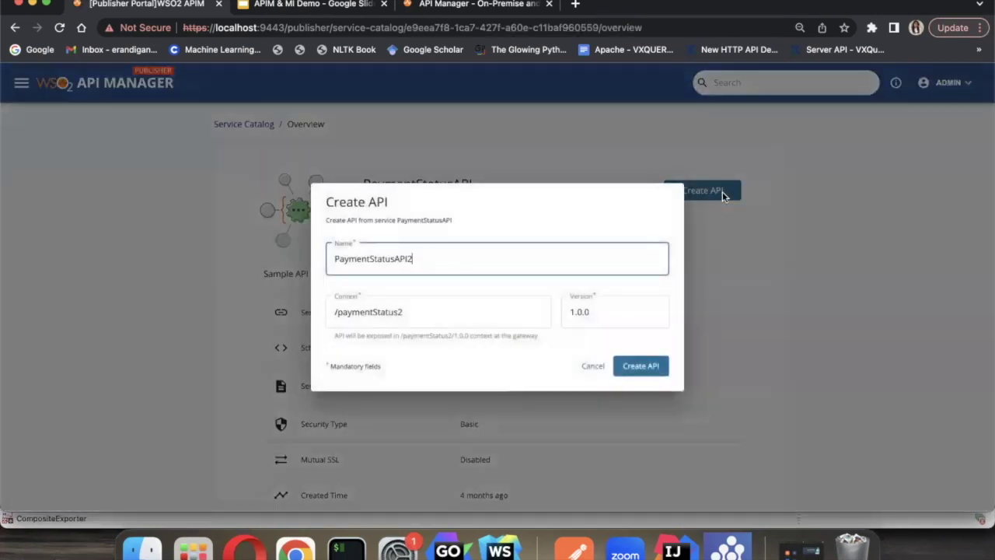
click(594, 366)
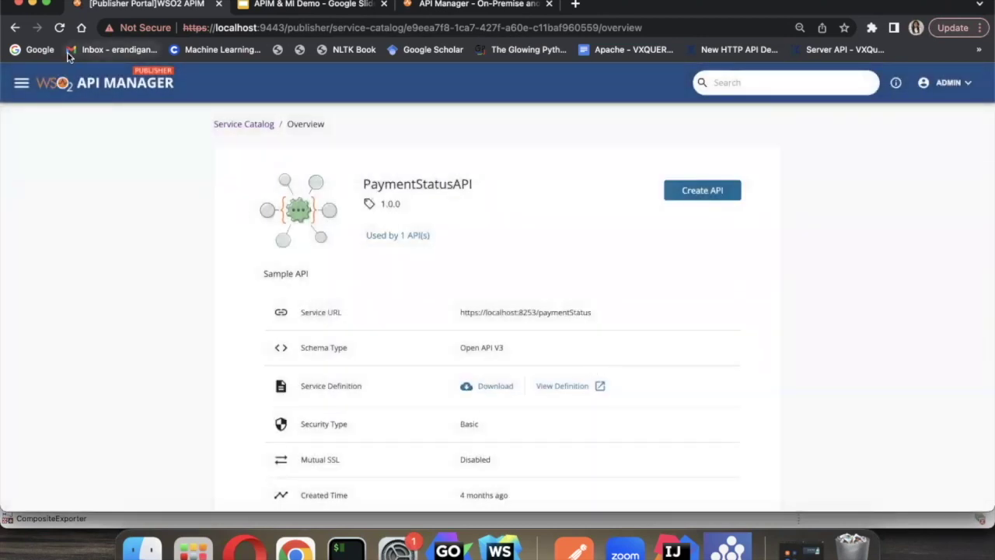
- Open the published PaymentStatusAPI and examine its Basic Info design configurations, including access control, visibility, tags and default version
click(38, 87)
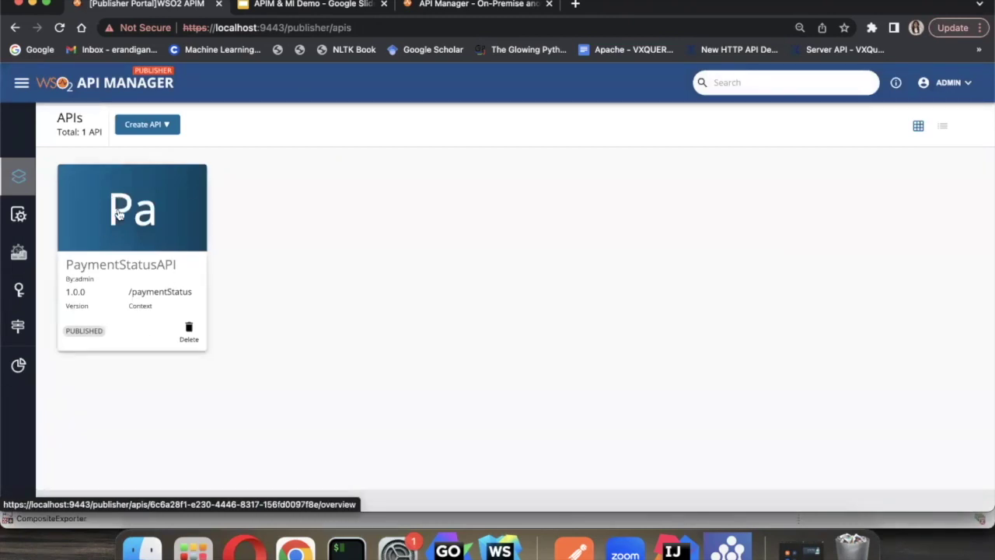
click(118, 215)
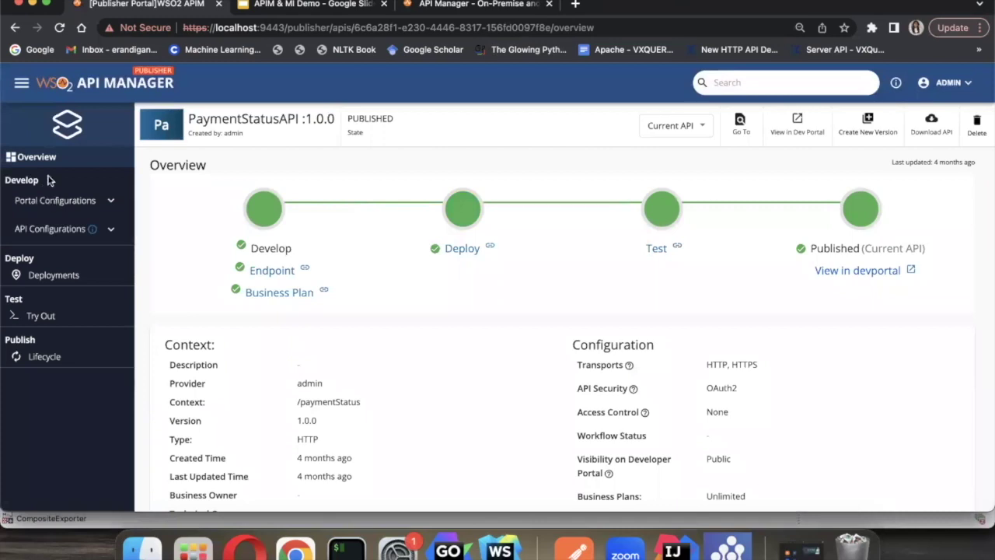
click(50, 200)
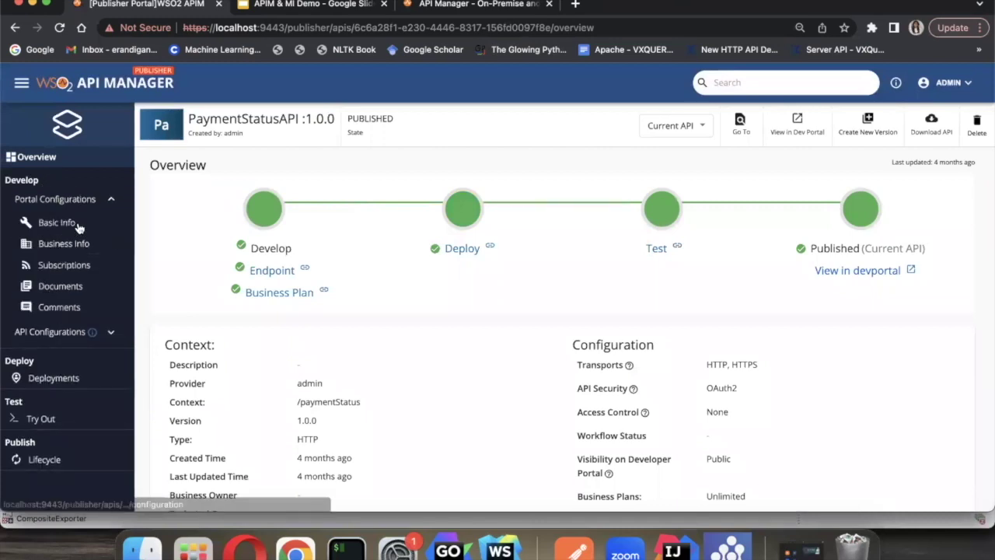
click(73, 224)
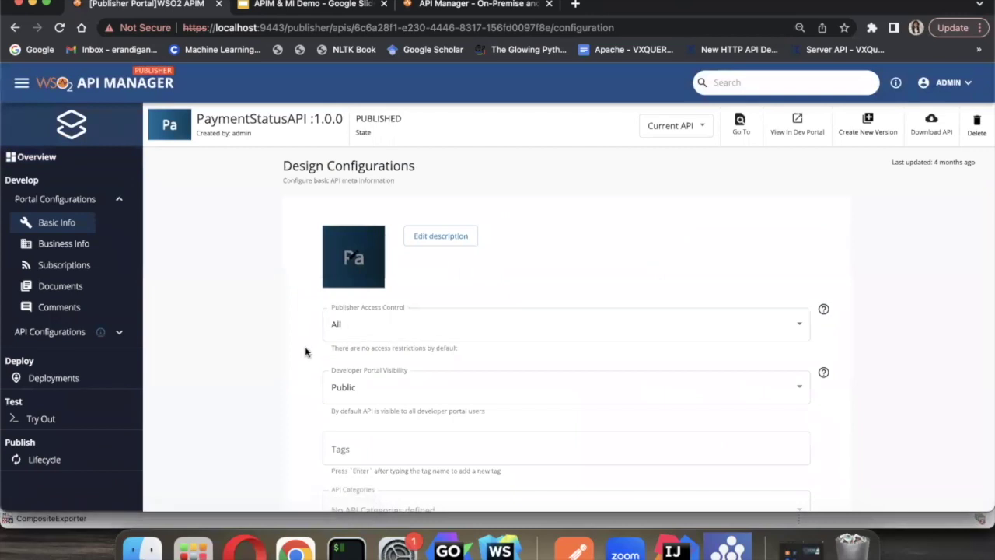
scroll(306, 350, down, 5)
scroll(305, 346, up, 1)
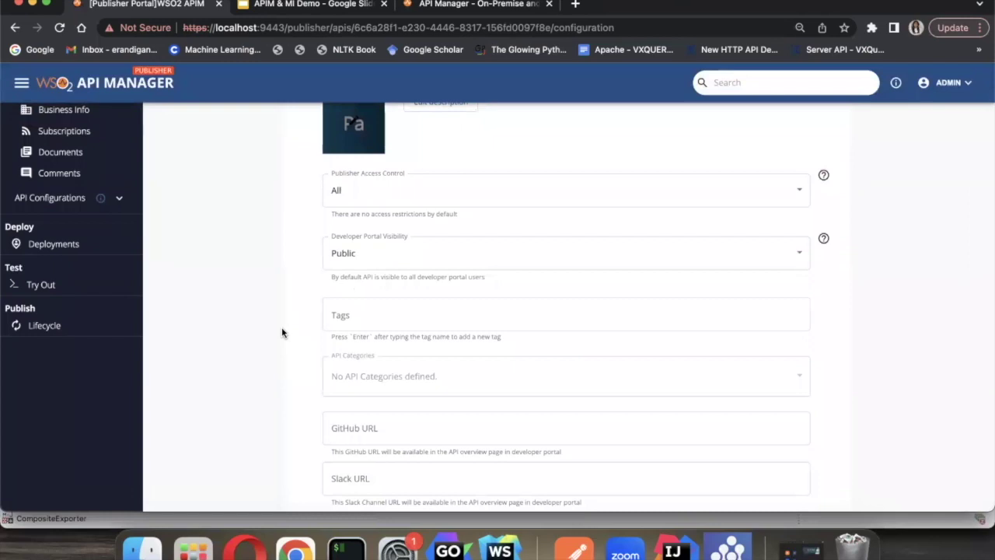
scroll(282, 333, up, 1)
scroll(282, 333, down, 5)
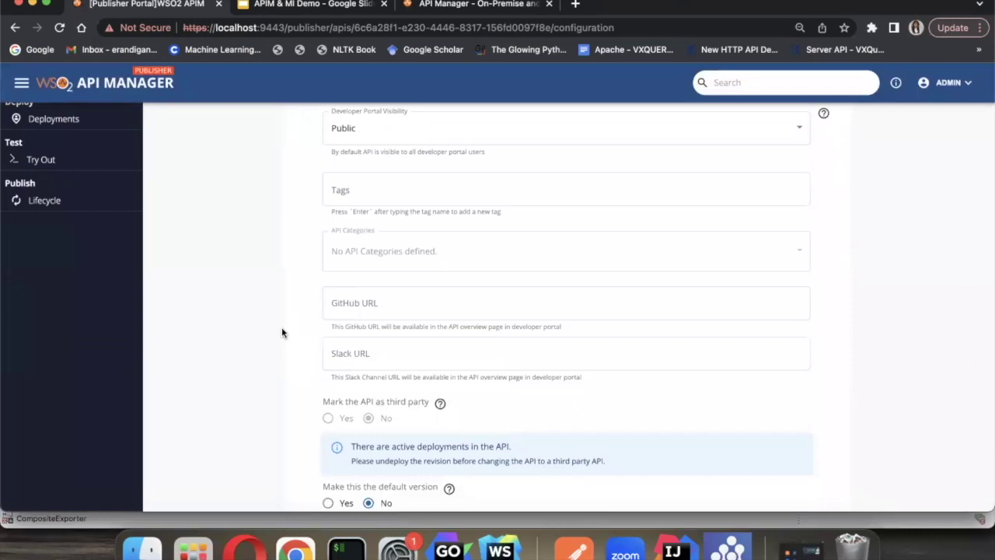
scroll(282, 332, down, 4)
scroll(282, 332, up, 12)
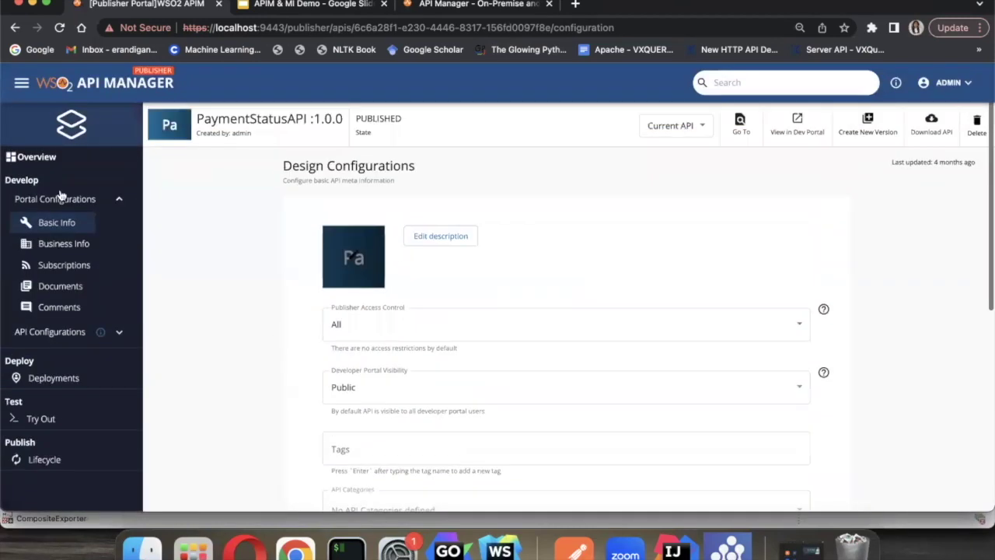
- Review the API's business information, business plans and subscriptions, documents and comments
click(57, 245)
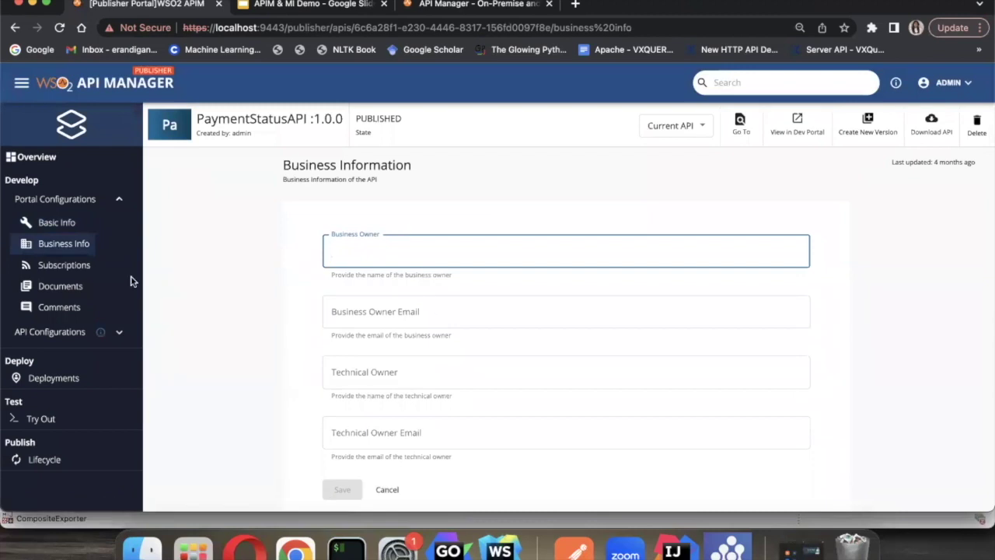
click(72, 263)
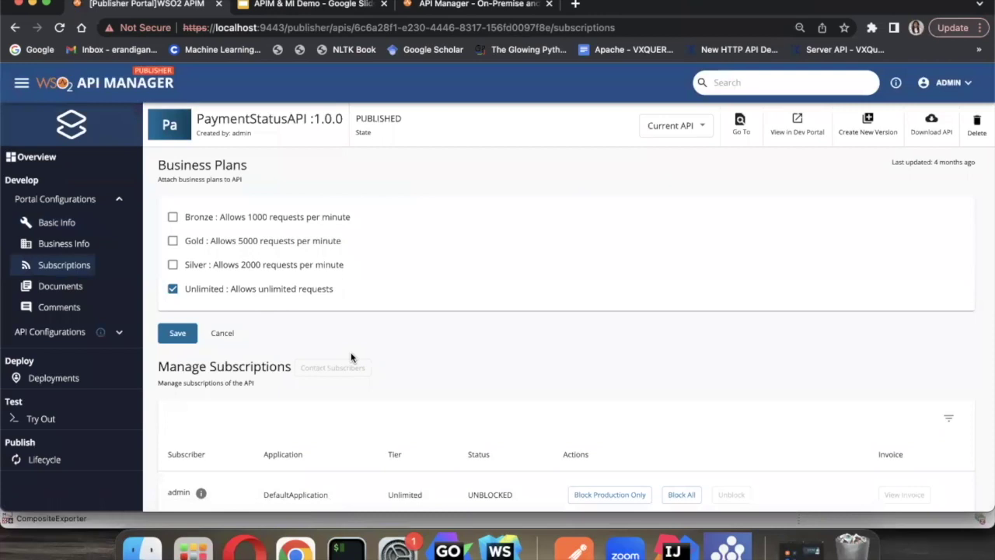
scroll(346, 236, down, 3)
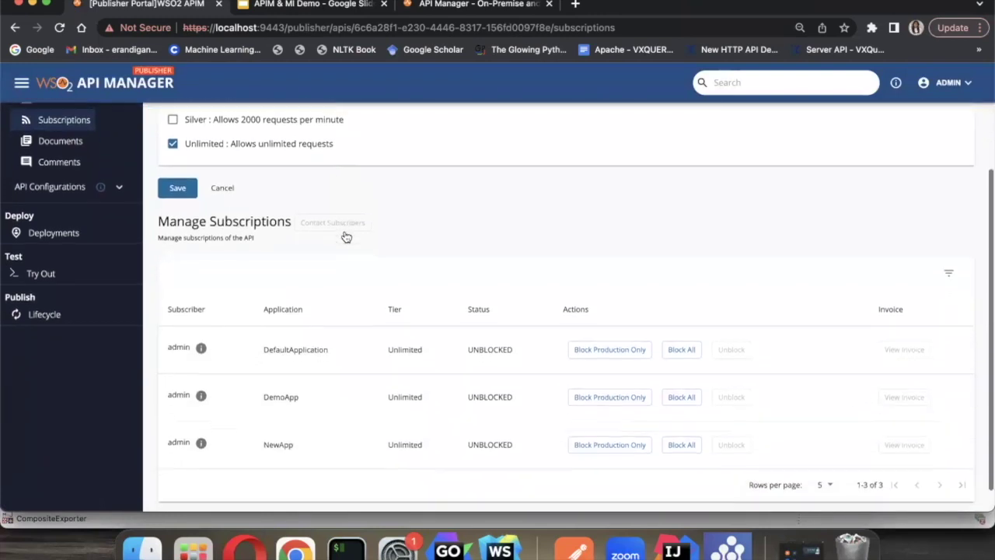
scroll(344, 233, up, 3)
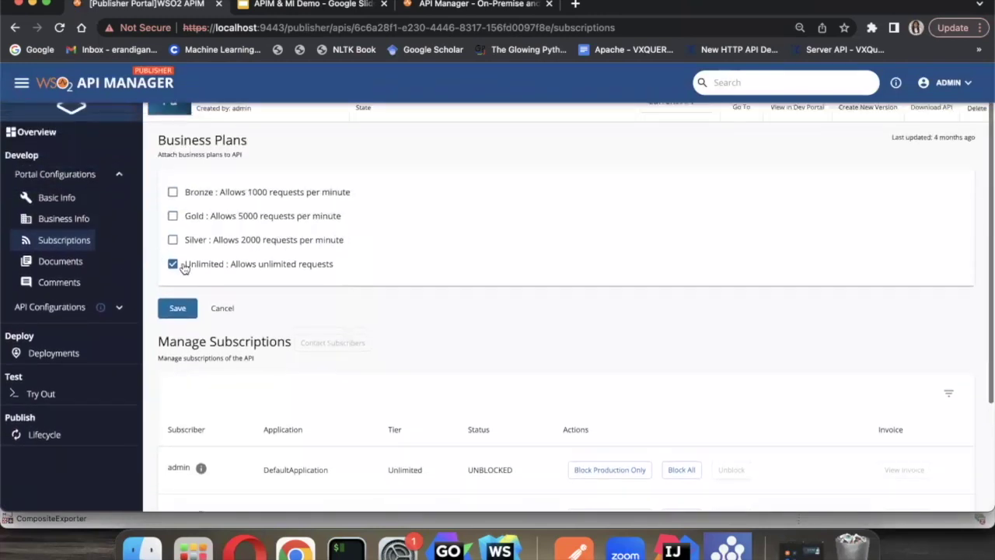
click(65, 262)
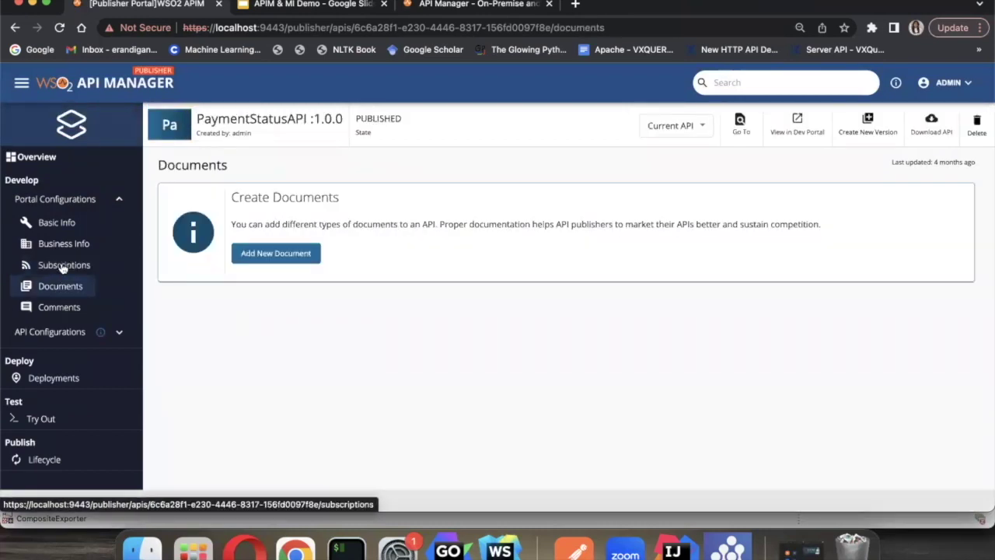
click(60, 309)
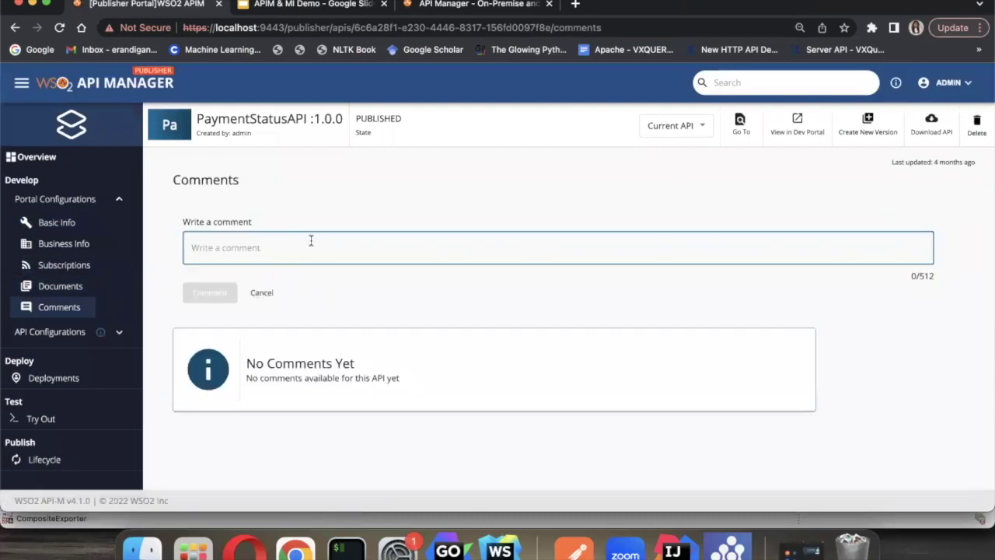
- Open the API's runtime configurations and inspect the Transport Level Security options
click(57, 336)
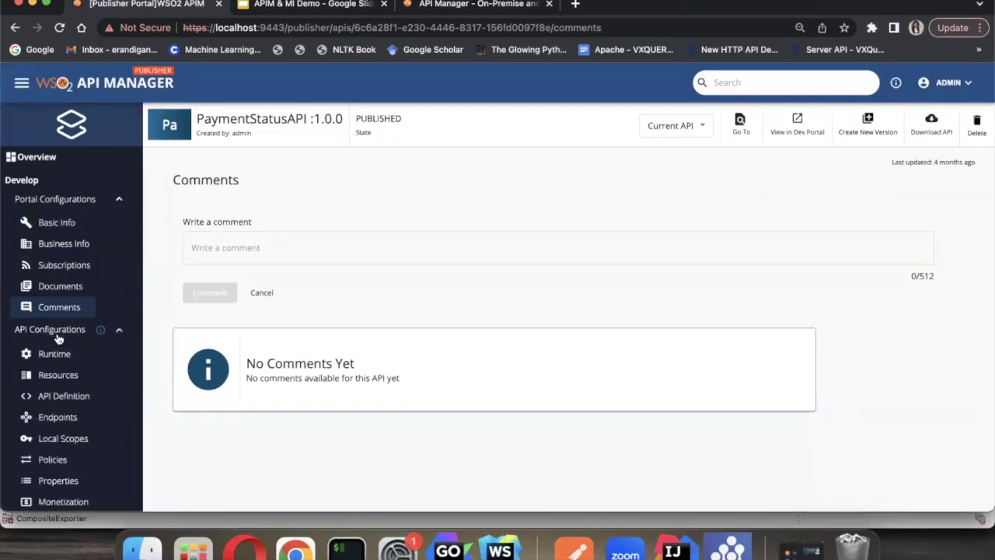
scroll(60, 338, down, 3)
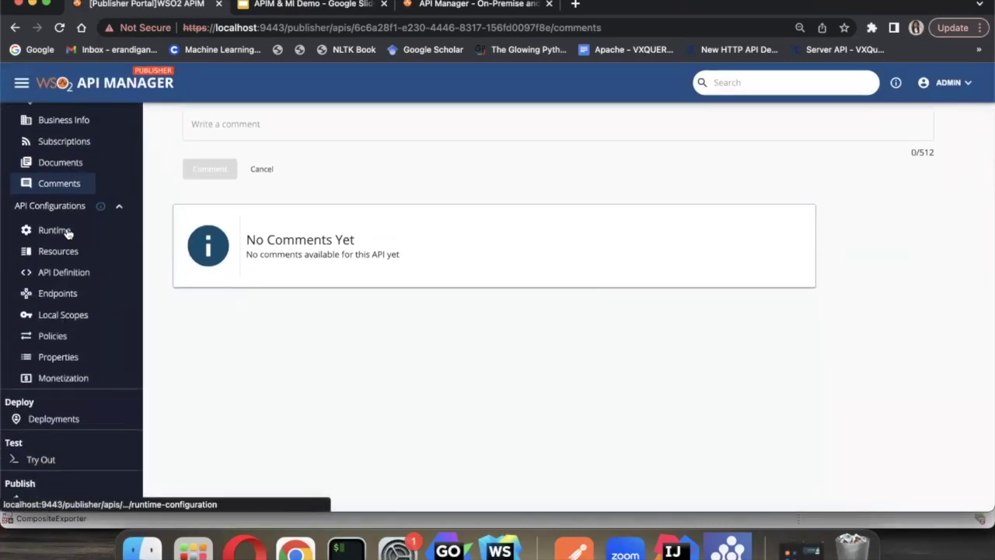
click(67, 231)
scroll(291, 271, up, 2)
scroll(290, 271, up, 1)
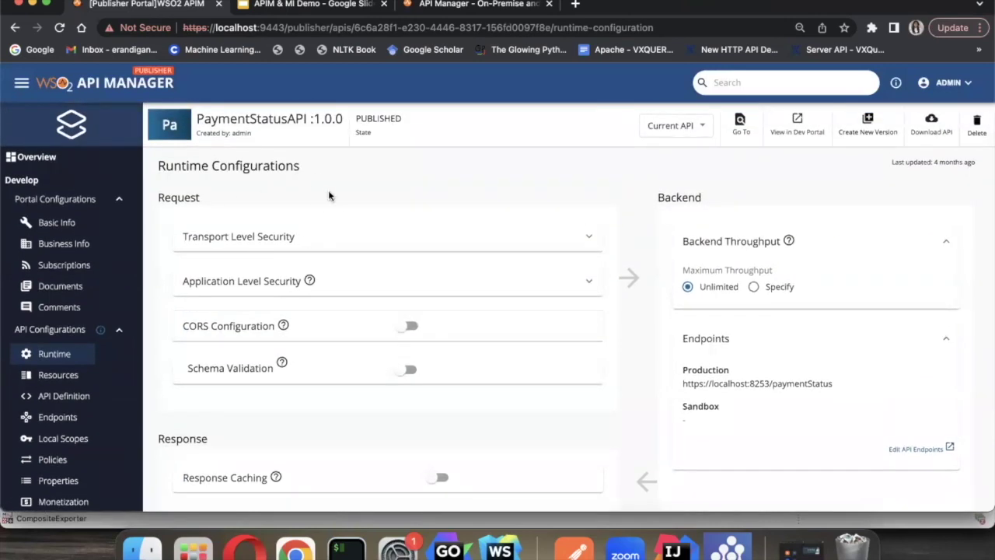
click(305, 238)
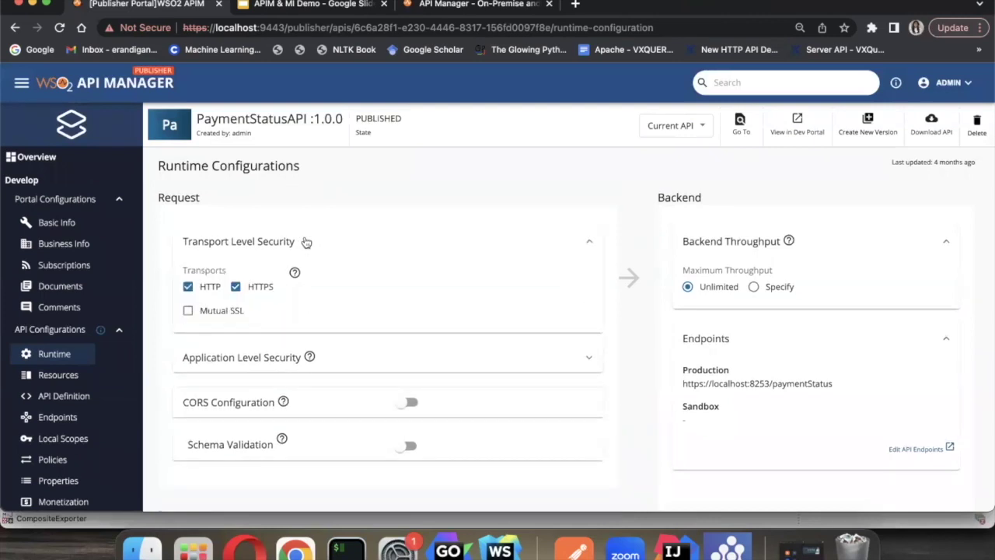
- Review the runtime configurations: Transport Level Security, Application Level Security, CORS Configuration, Schema Validation and Response Caching
click(304, 241)
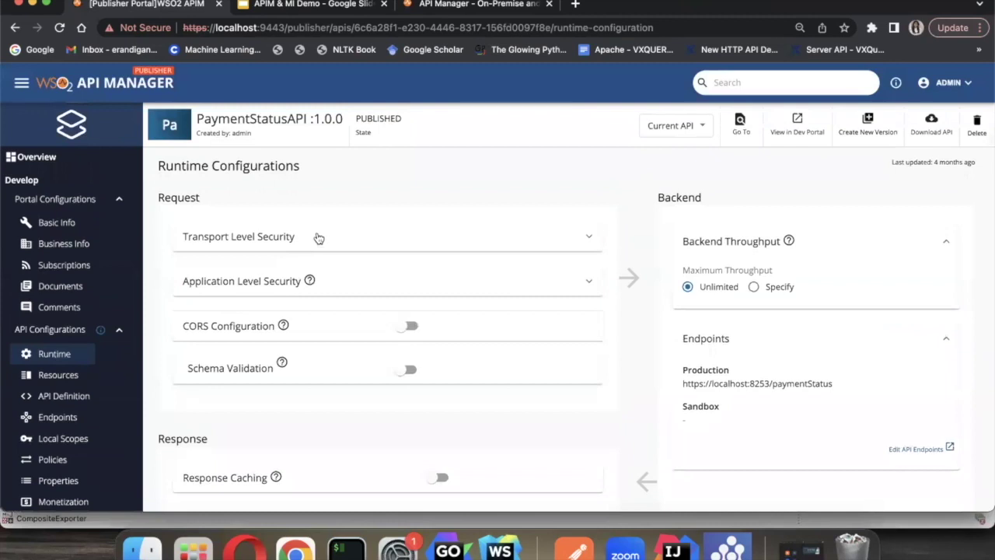
click(317, 238)
click(319, 237)
click(249, 286)
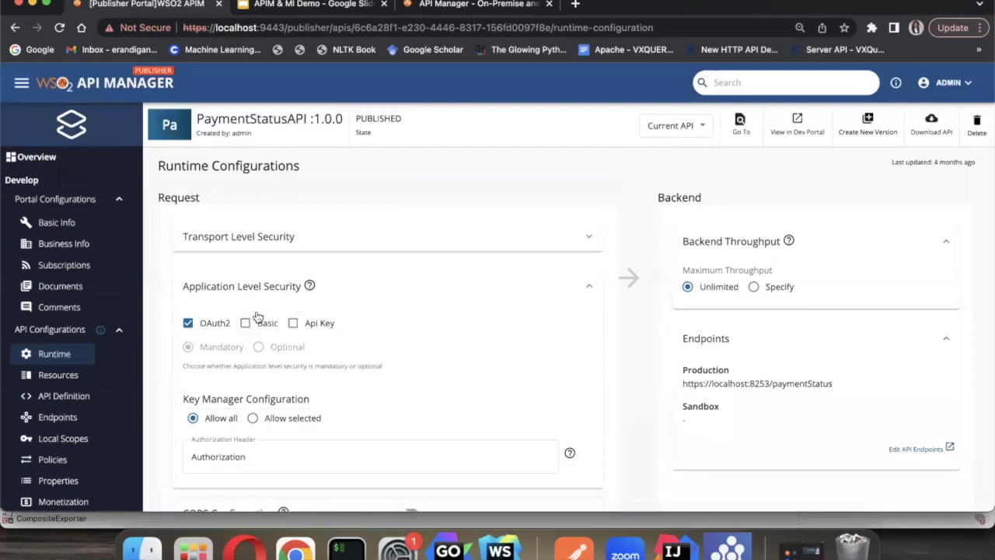
click(386, 283)
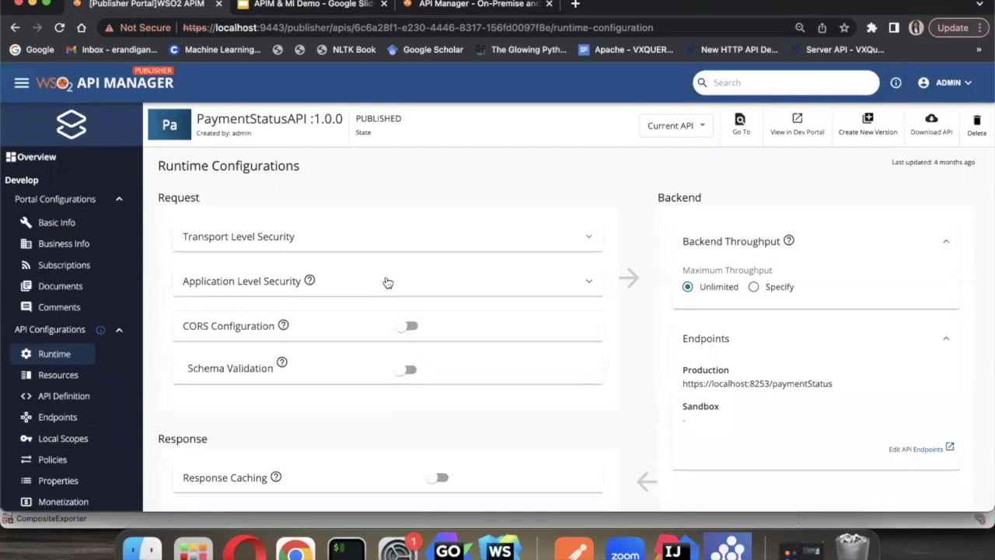
click(344, 331)
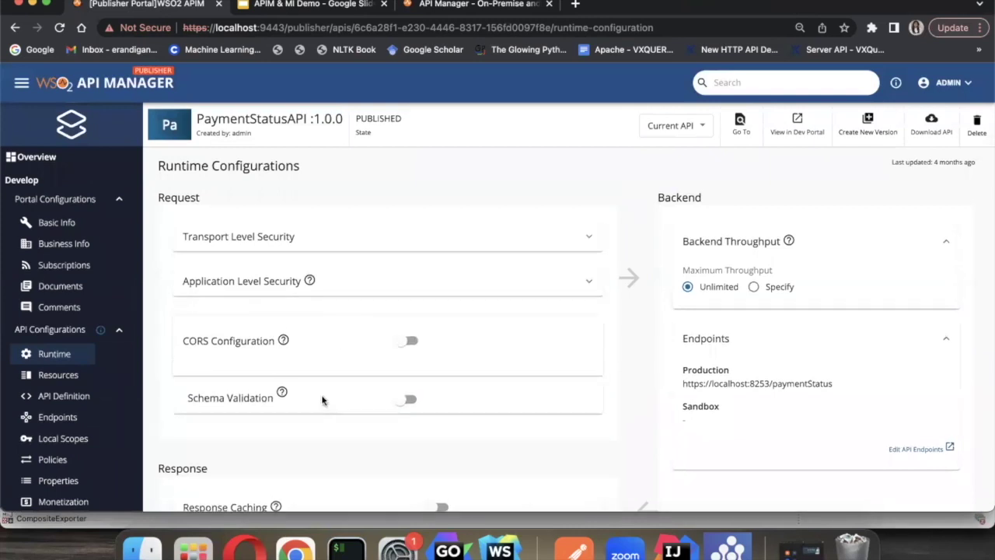
scroll(323, 400, down, 4)
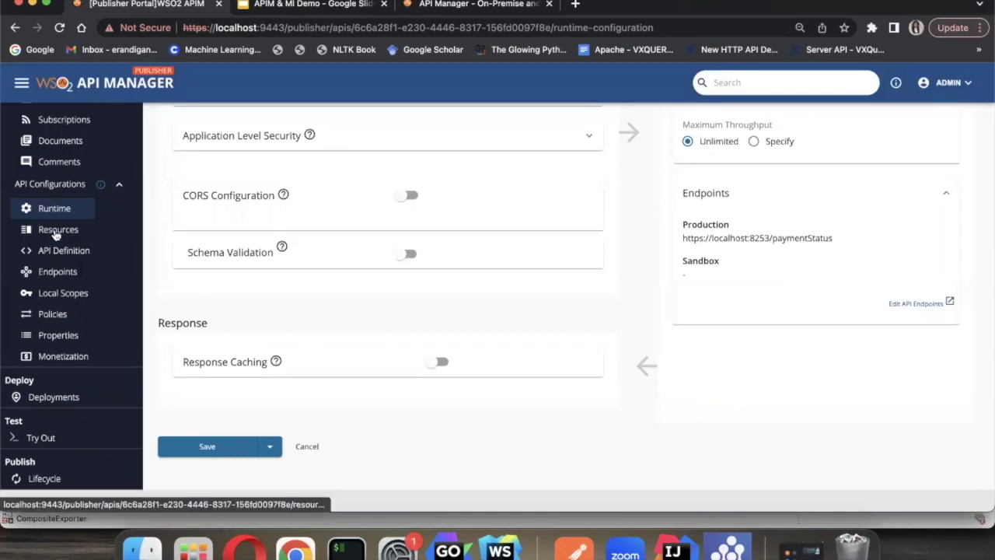
- Open the API's resources and examine the GET /{referenceNumber} operation's governance settings and parameters, along with the rate limiting level
click(56, 232)
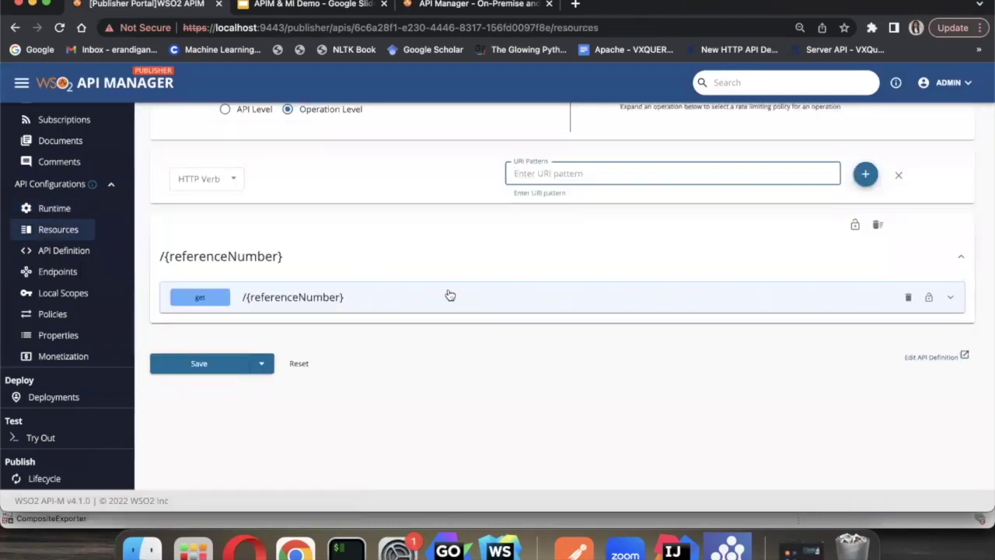
click(419, 309)
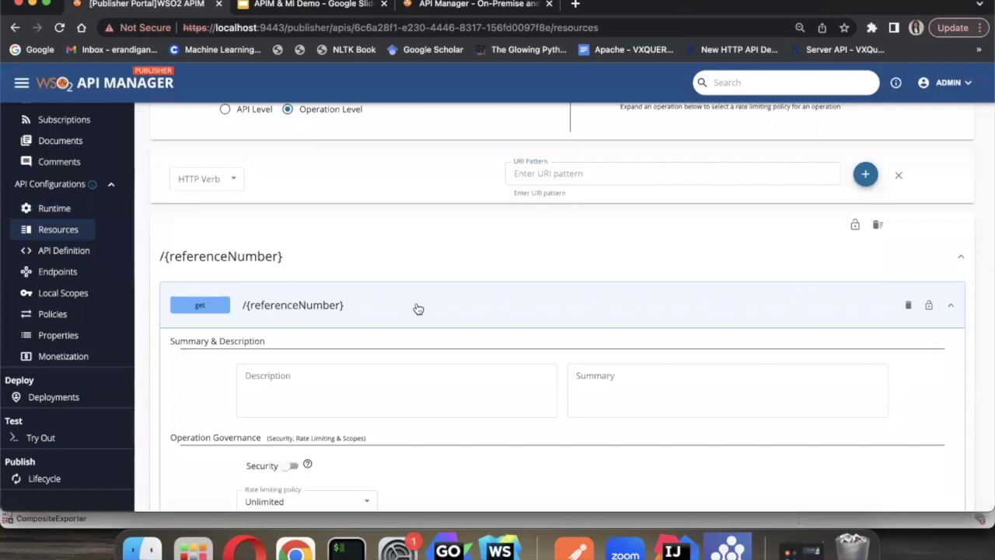
scroll(412, 321, down, 5)
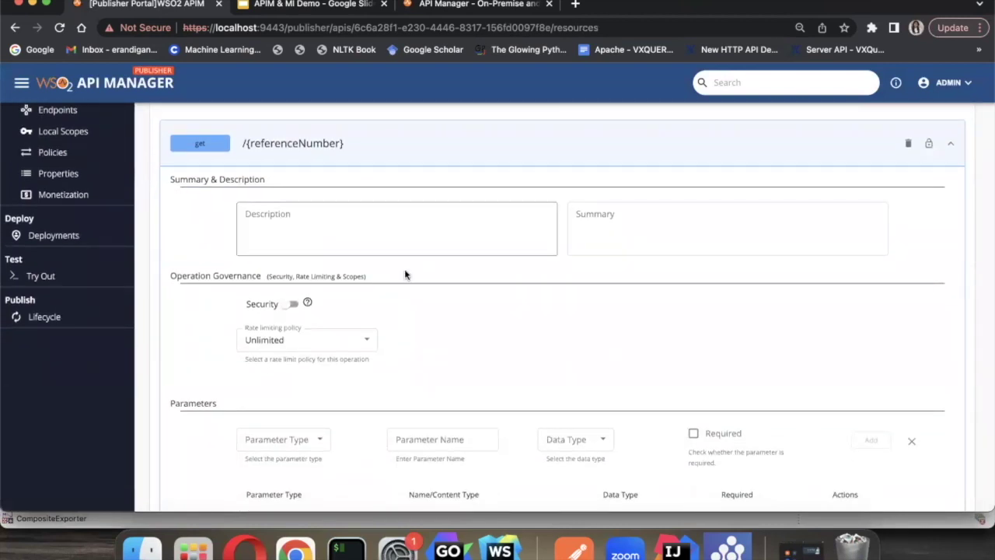
scroll(406, 279, down, 4)
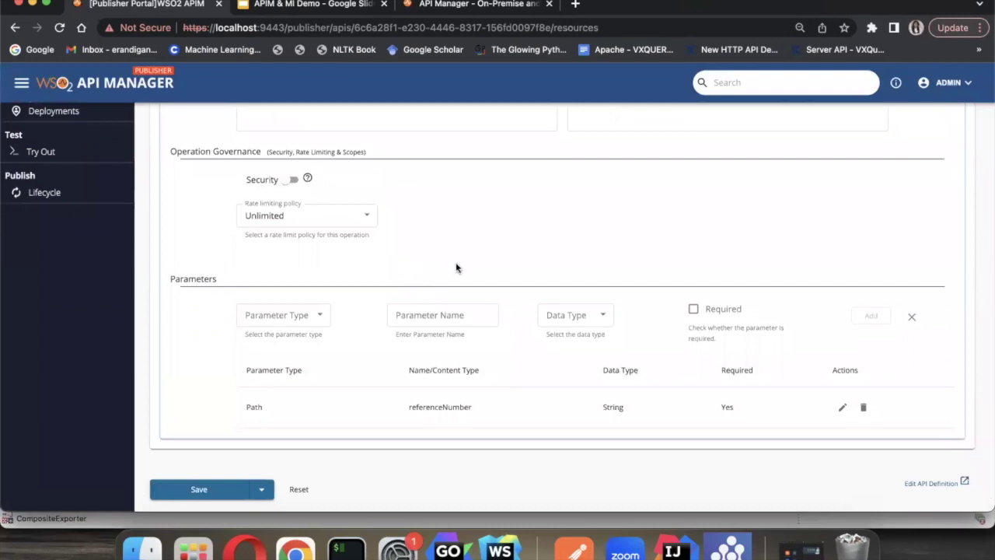
scroll(456, 267, up, 5)
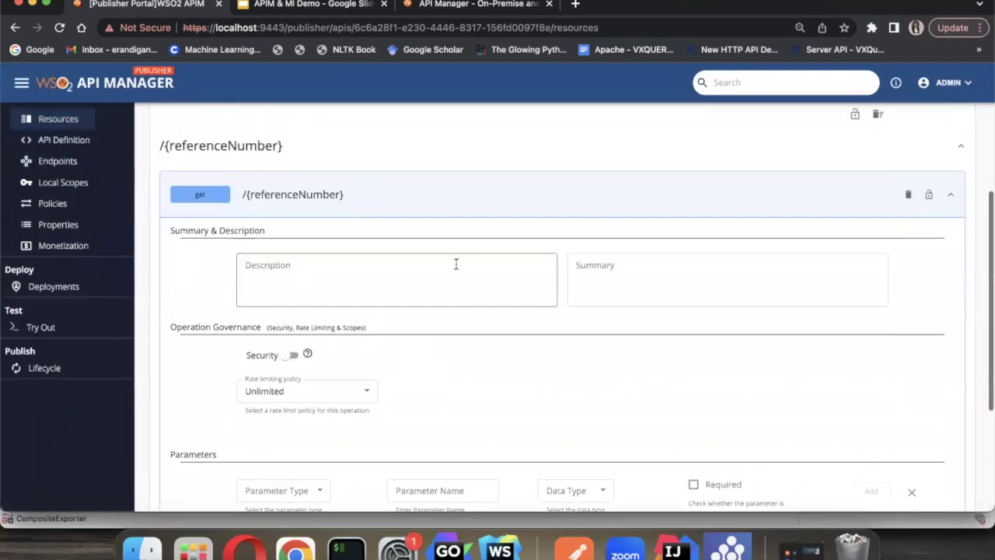
click(455, 207)
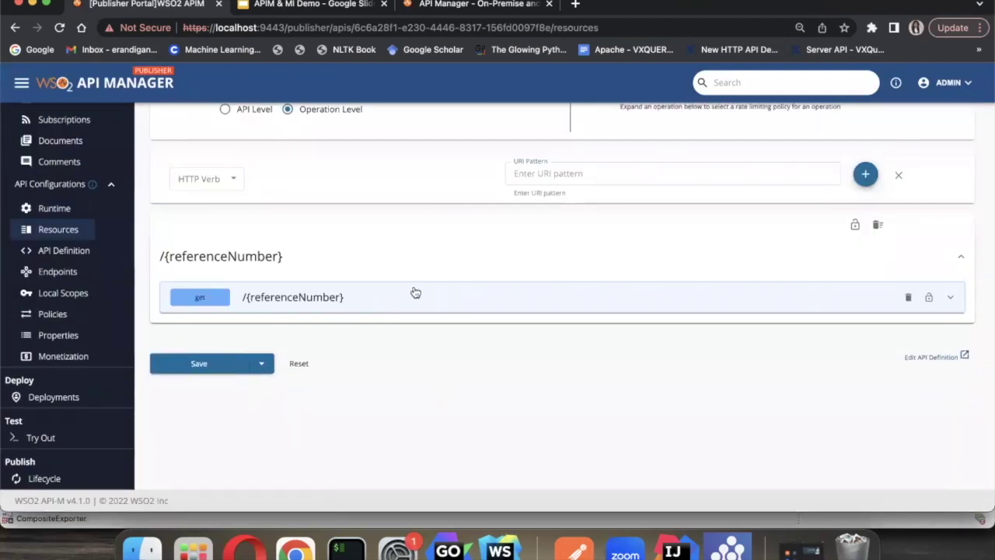
scroll(387, 135, up, 1)
scroll(387, 135, up, 3)
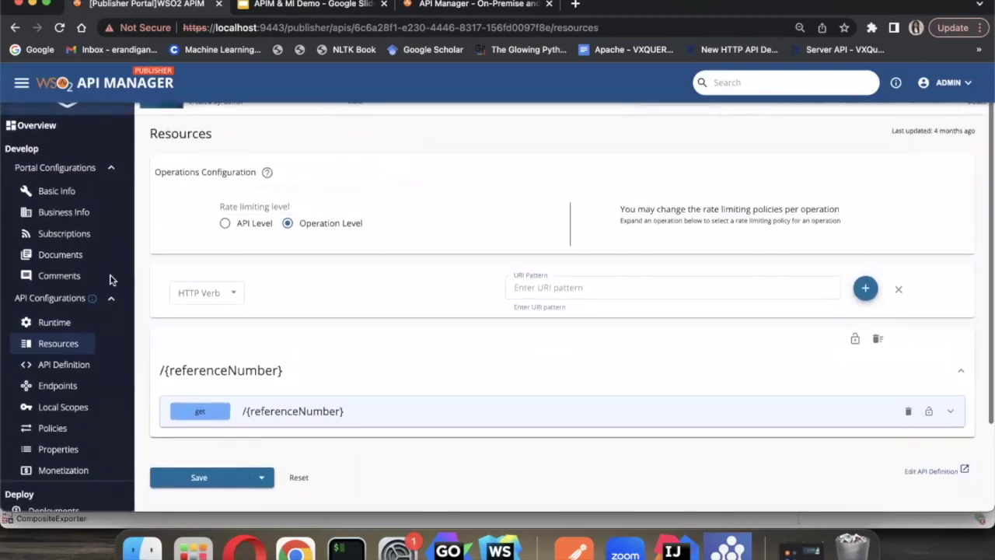
- Open the API definition and read through the OpenAPI source of PaymentStatusAPI
click(49, 368)
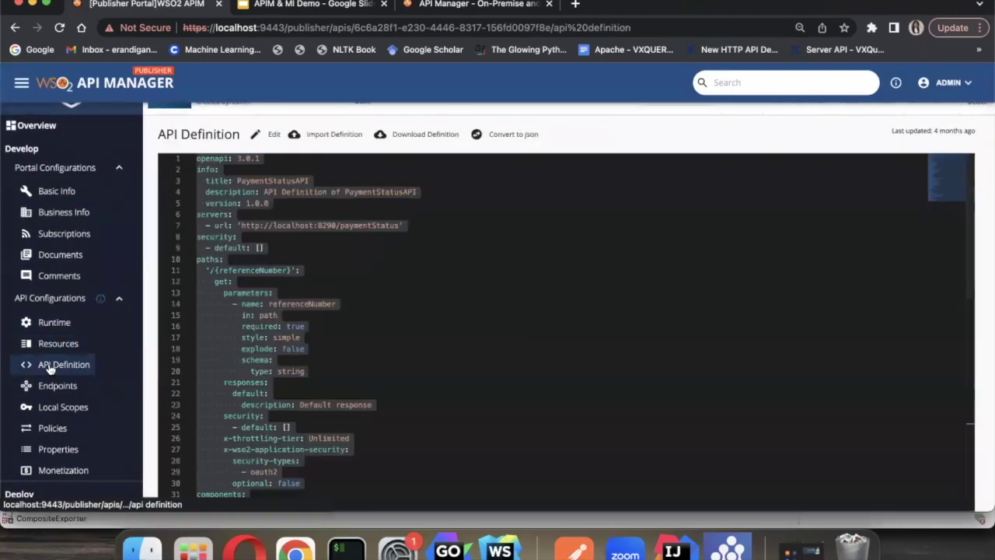
click(478, 327)
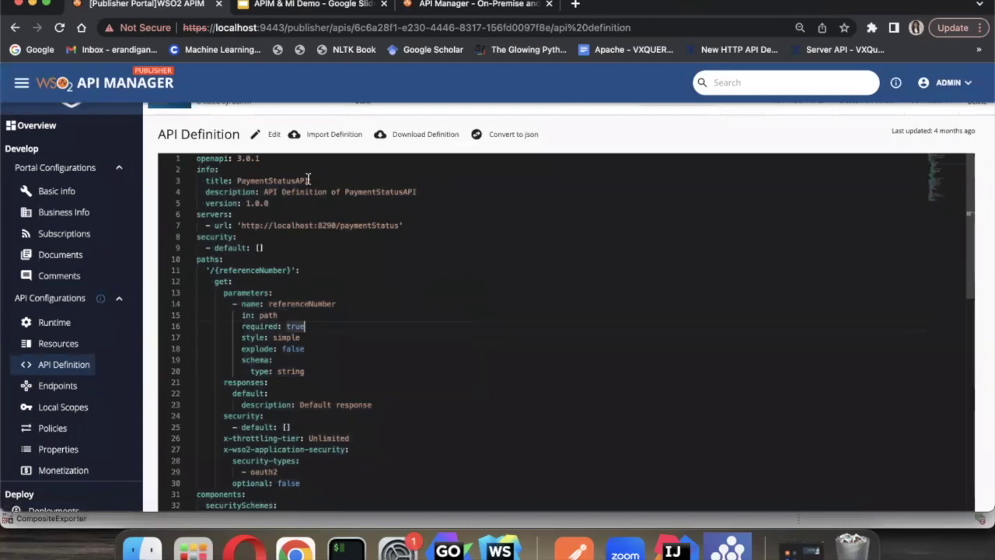
scroll(336, 327, down, 10)
scroll(336, 327, down, 10)
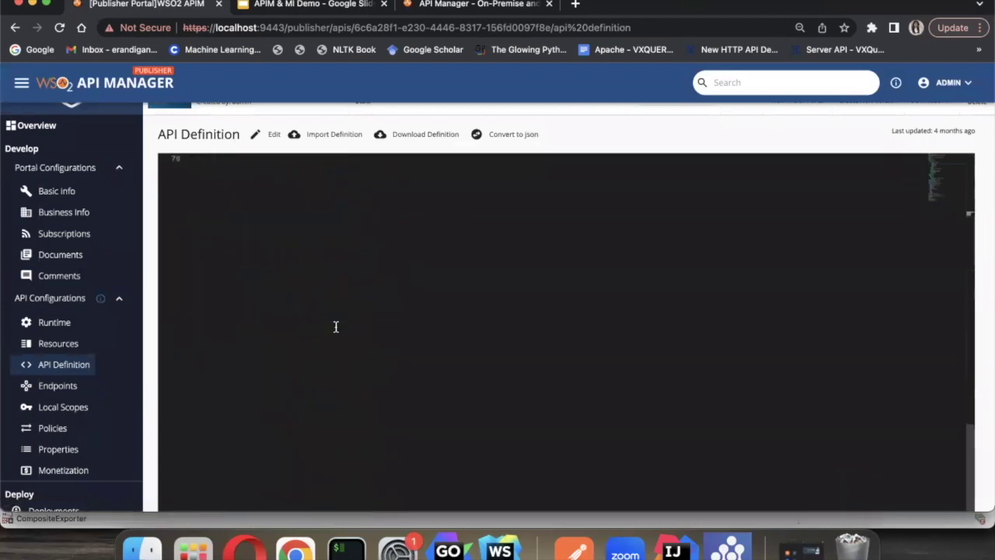
scroll(336, 326, up, 20)
- Review the API's endpoints, local scopes, policies, additional properties and monetization settings
click(65, 387)
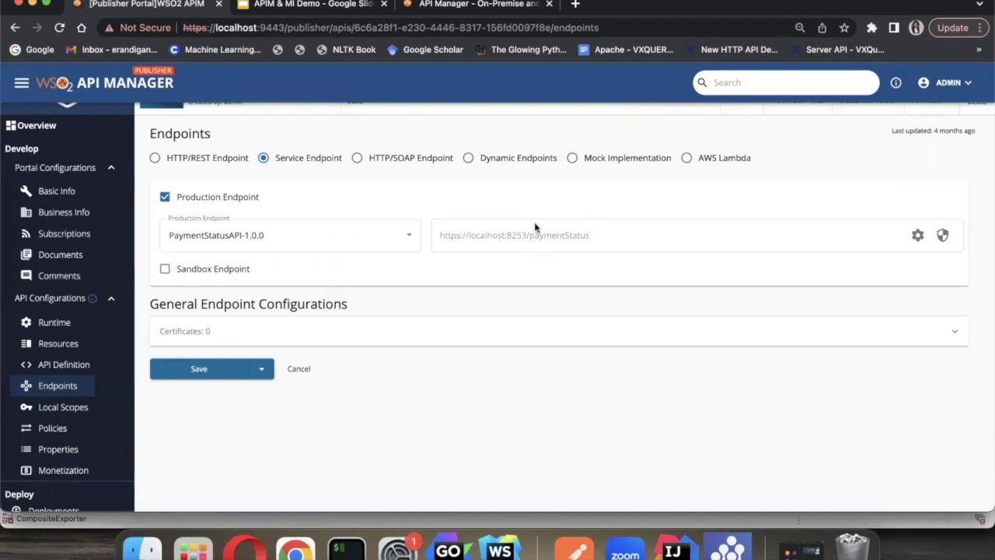
click(59, 408)
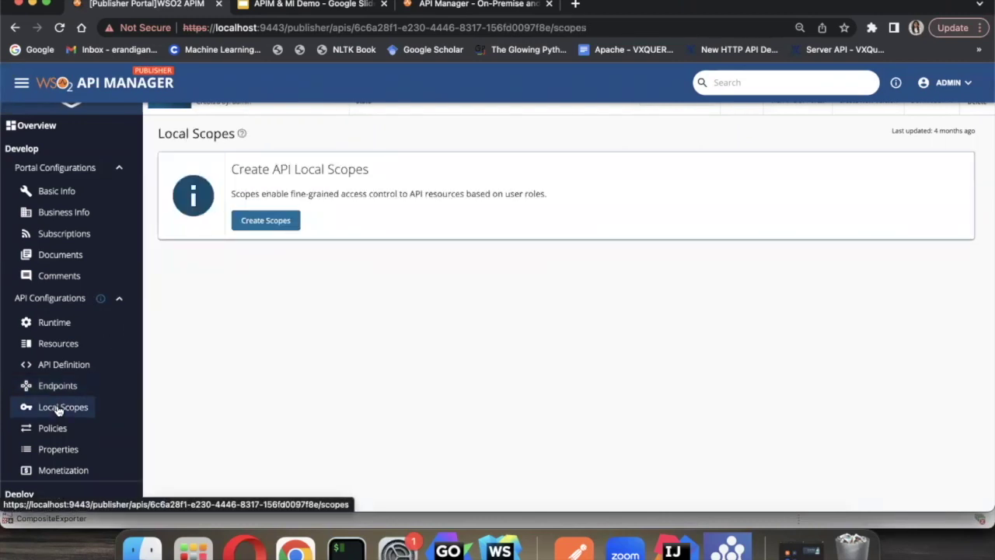
scroll(57, 409, down, 3)
click(54, 351)
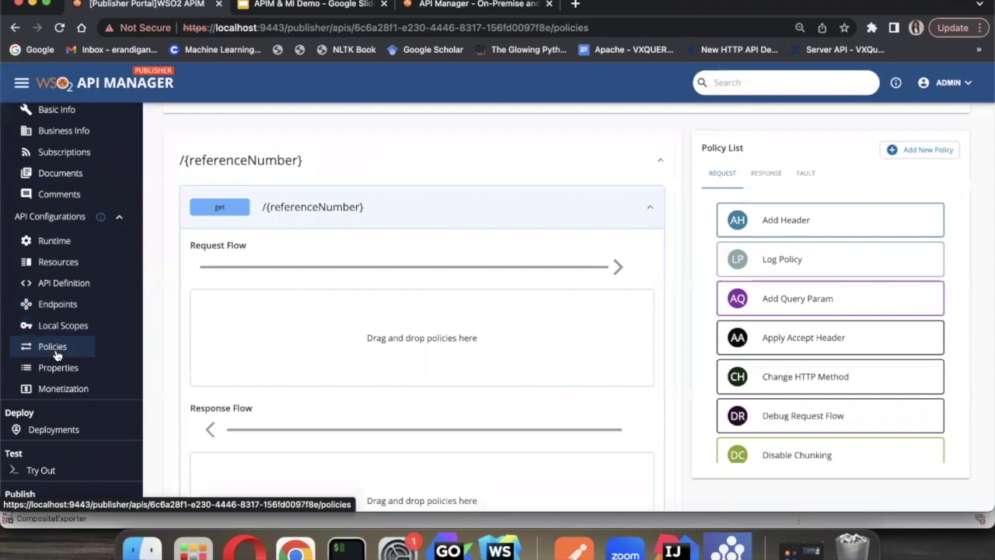
click(62, 369)
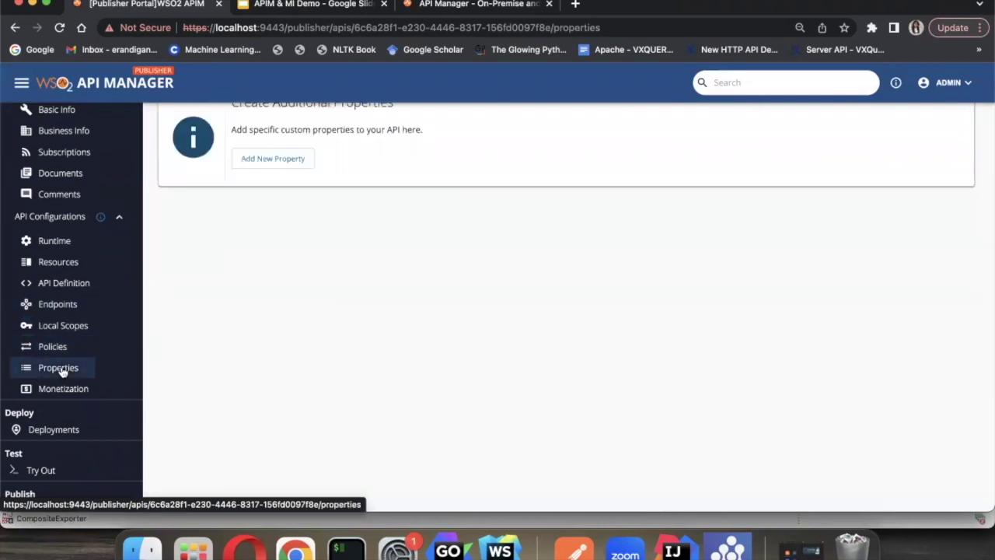
click(64, 389)
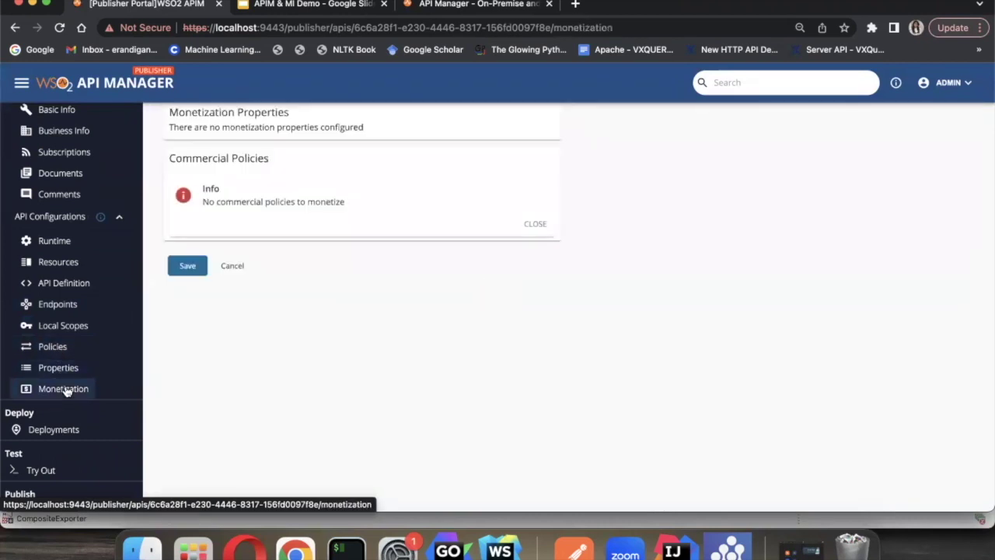
scroll(66, 391, down, 1)
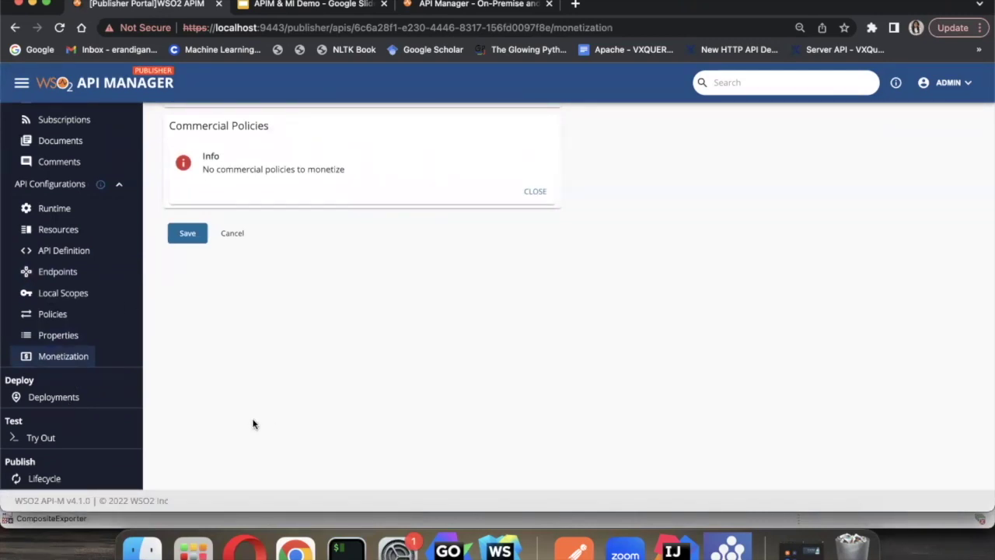
- Open the API's deployments and examine its revisions and API gateways
click(60, 398)
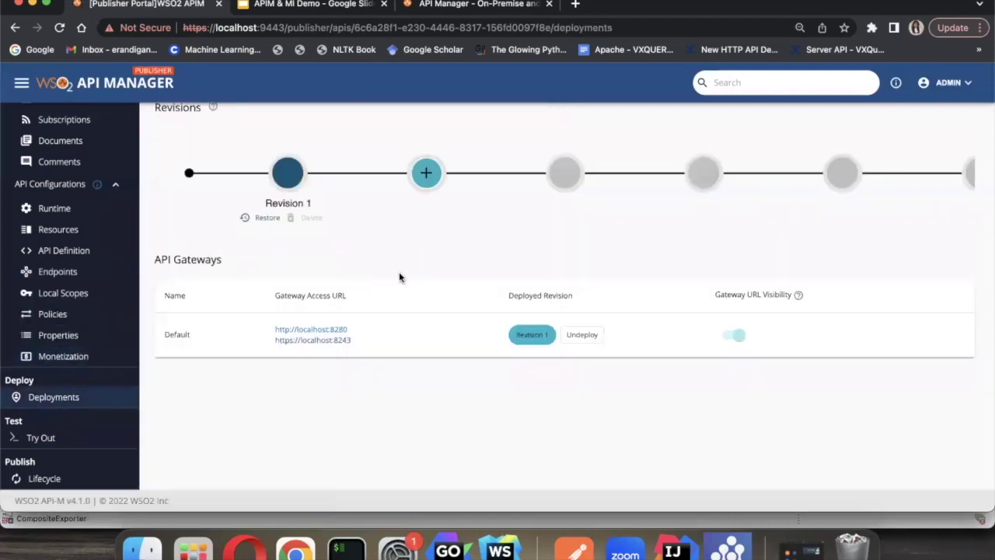
scroll(399, 278, up, 4)
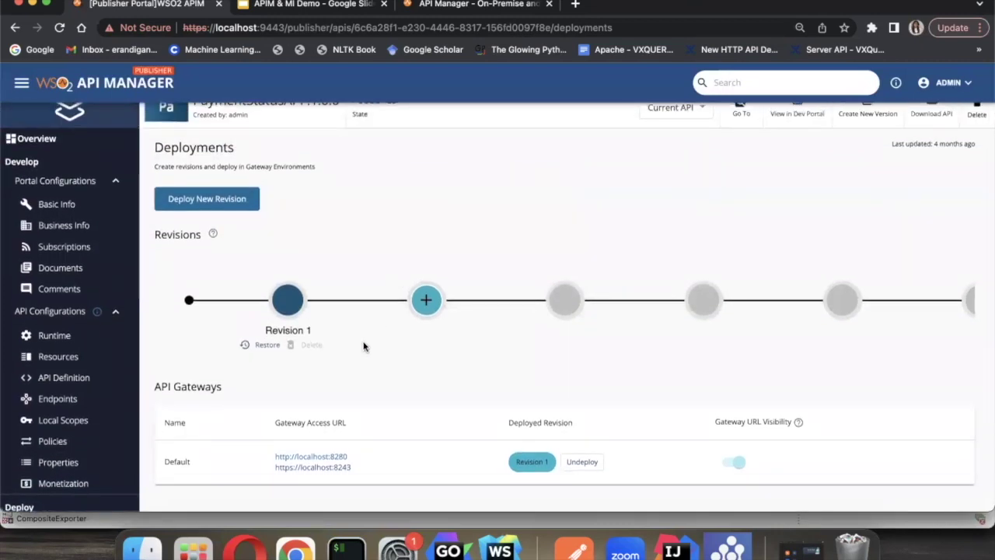
scroll(363, 346, down, 4)
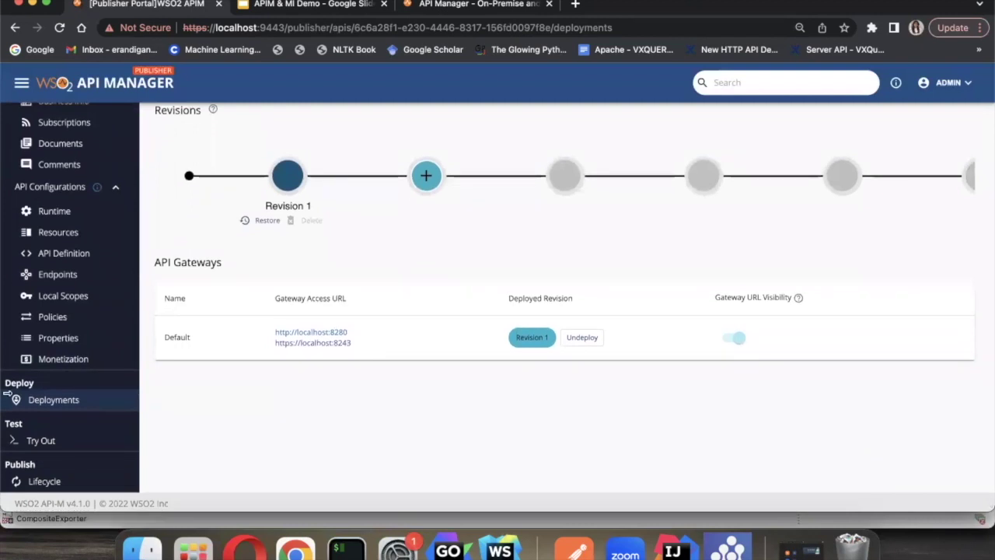
- View the API's test console briefly, and examine the lifecycle diagram, available state changes and history
click(33, 440)
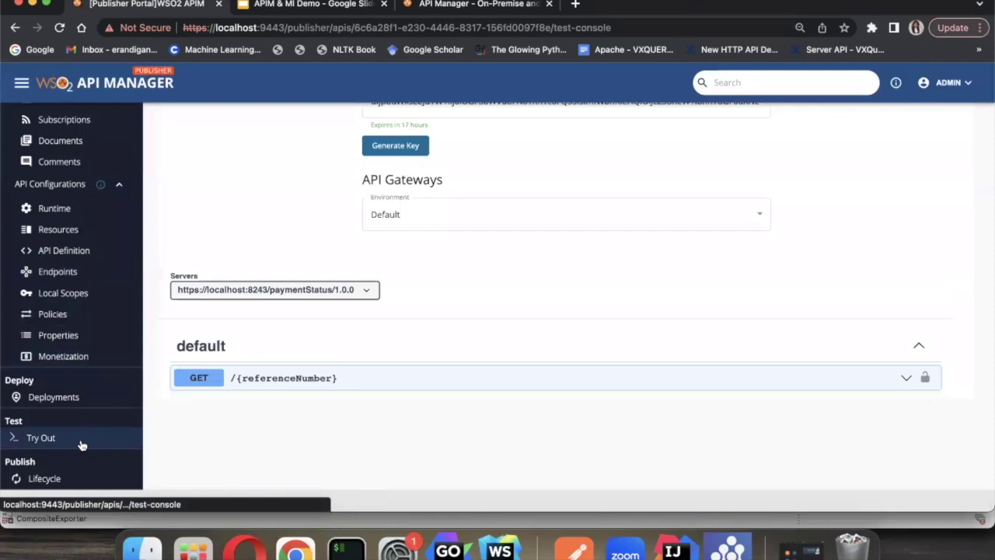
click(47, 478)
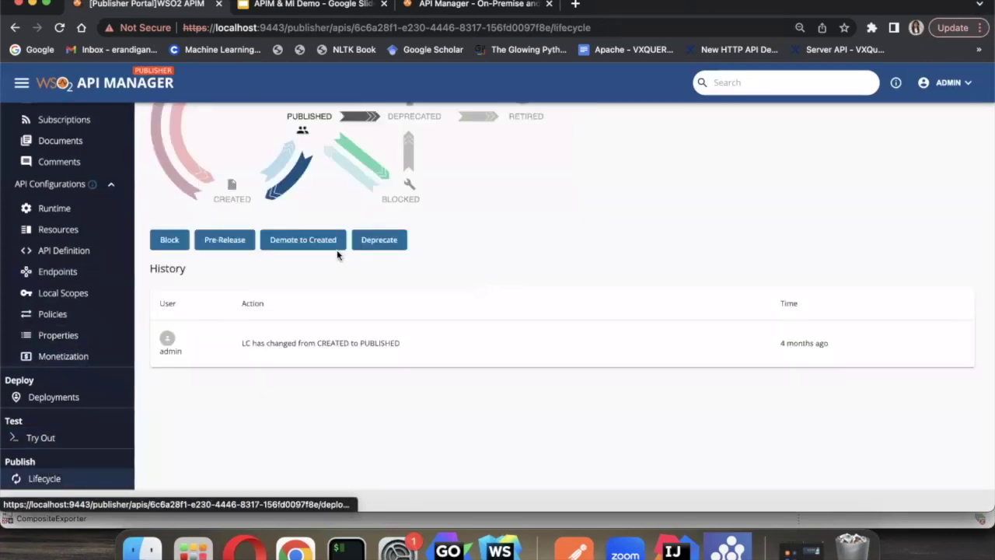
scroll(428, 269, up, 2)
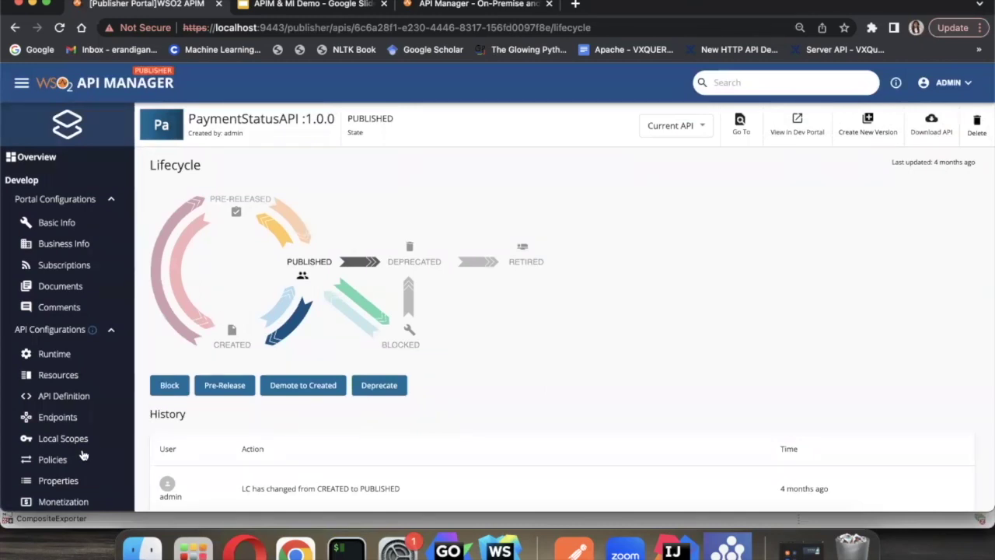
- Open the API's test console and make the GET /{referenceNumber} operation ready to try out
scroll(55, 458, down, 2)
scroll(55, 459, down, 1)
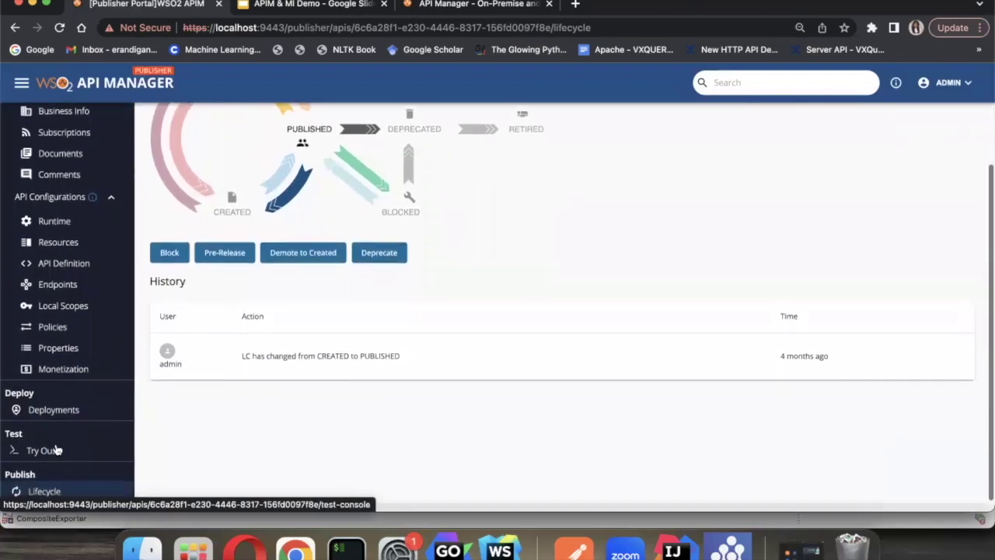
click(53, 450)
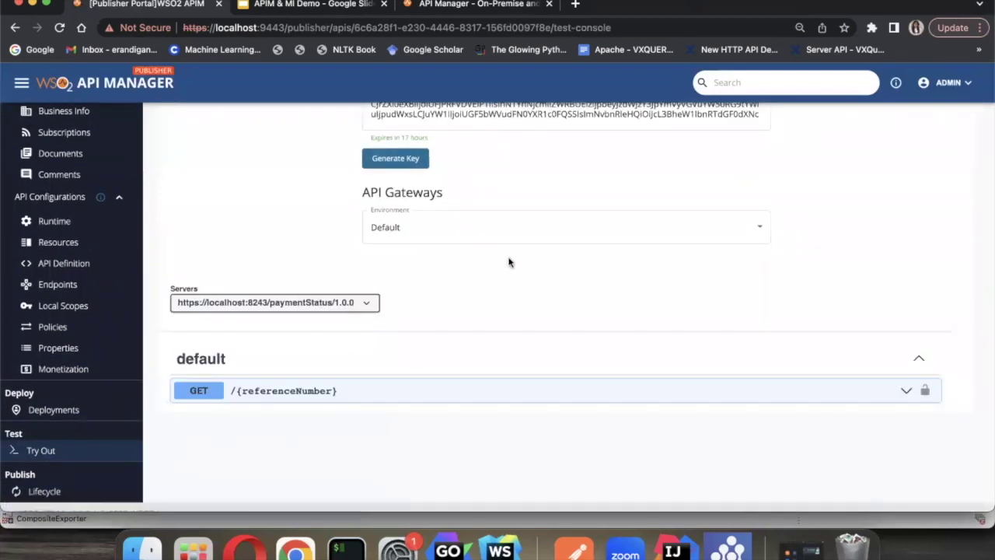
scroll(510, 262, down, 1)
click(436, 381)
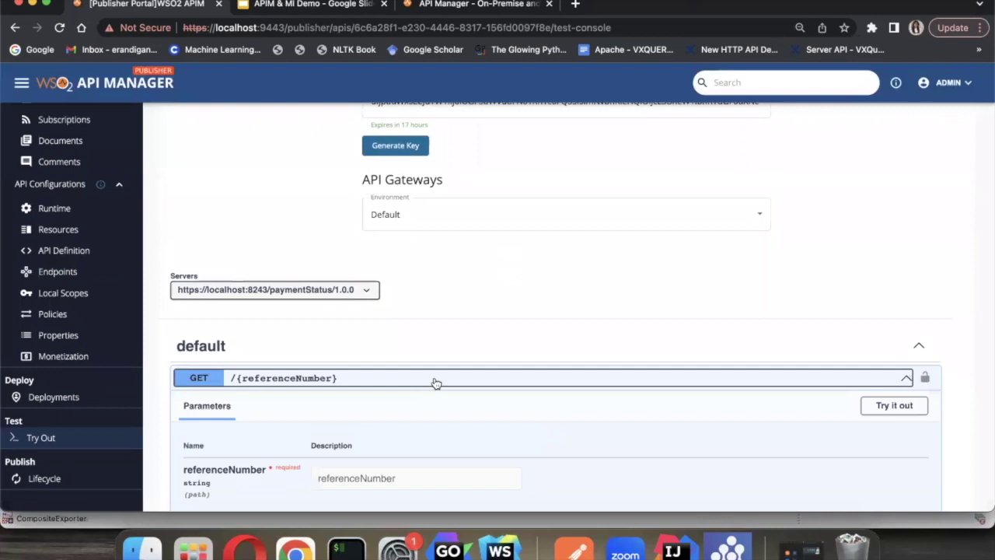
scroll(466, 358, down, 5)
click(881, 226)
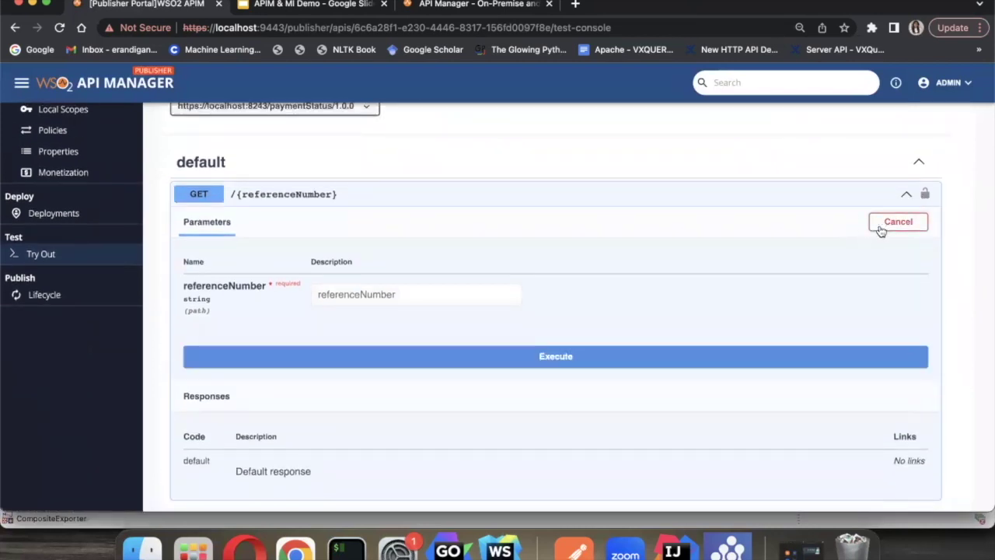
- Execute the GET request with referenceNumber 101 and examine the server response
click(451, 288)
text(101)
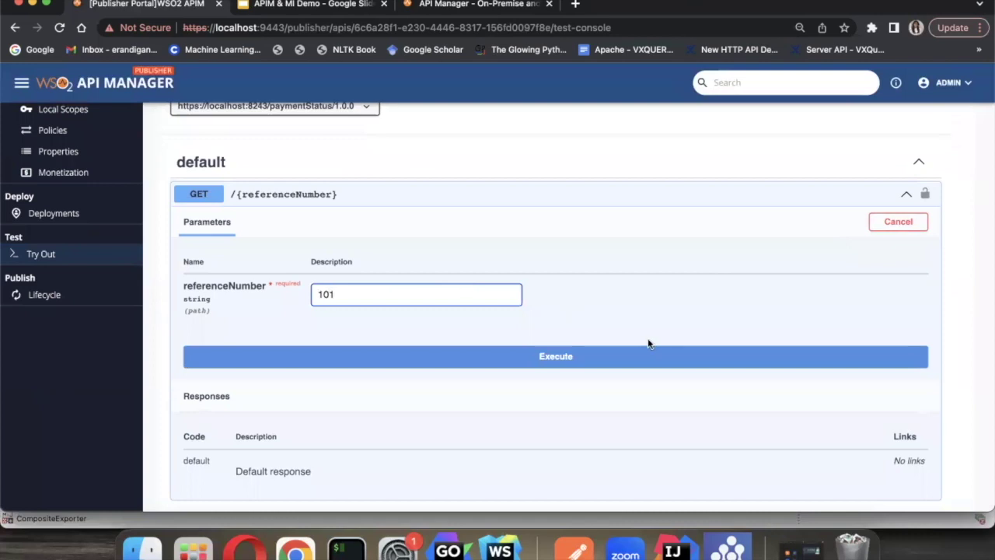
click(633, 356)
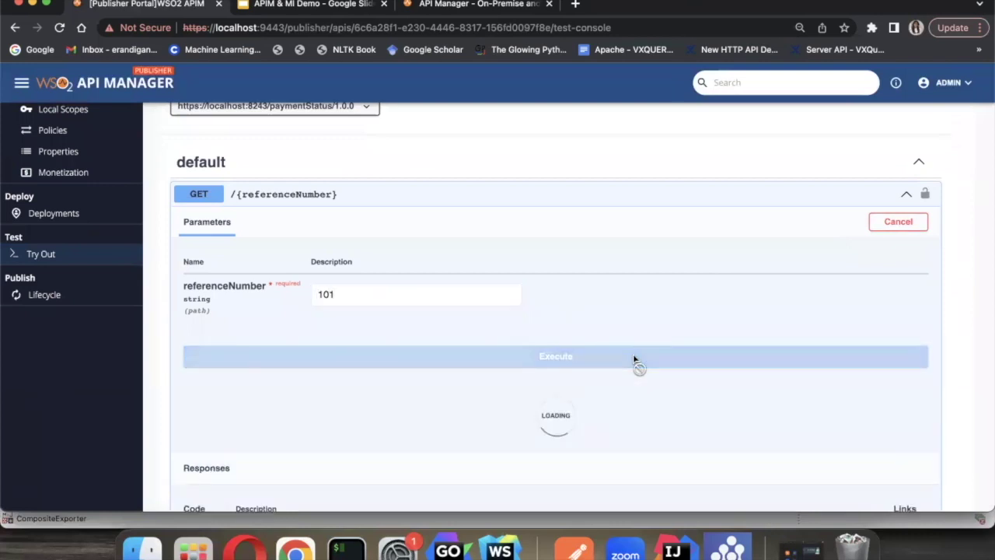
scroll(636, 360, down, 4)
scroll(634, 357, down, 2)
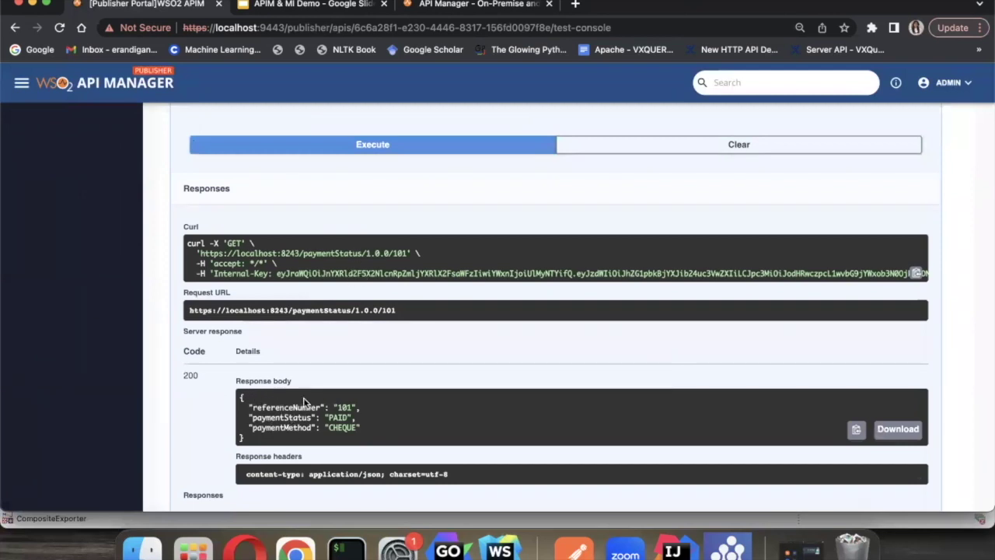
scroll(303, 402, up, 15)
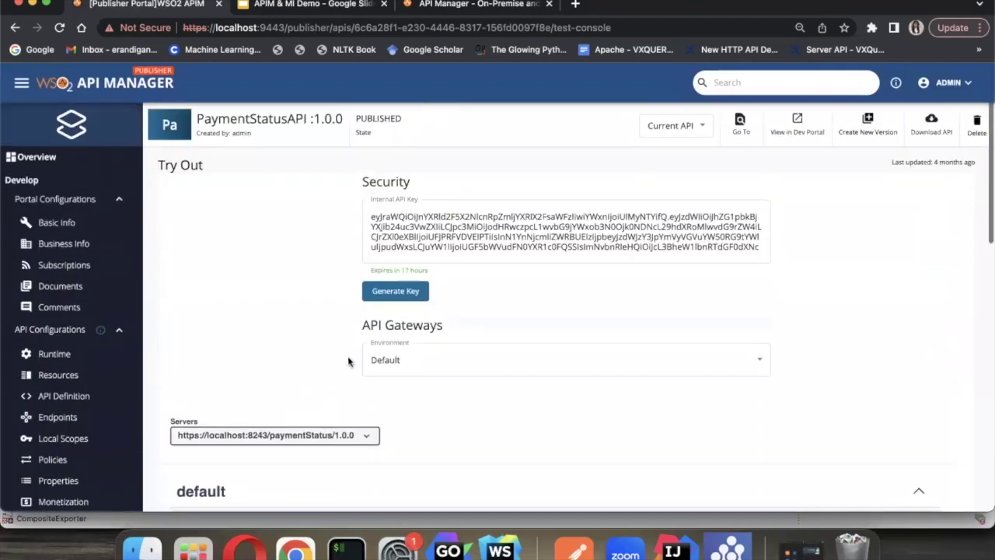
- Collapse the GET /{referenceNumber} operation in the test console and return to the API's lifecycle view
scroll(342, 377, down, 3)
click(369, 400)
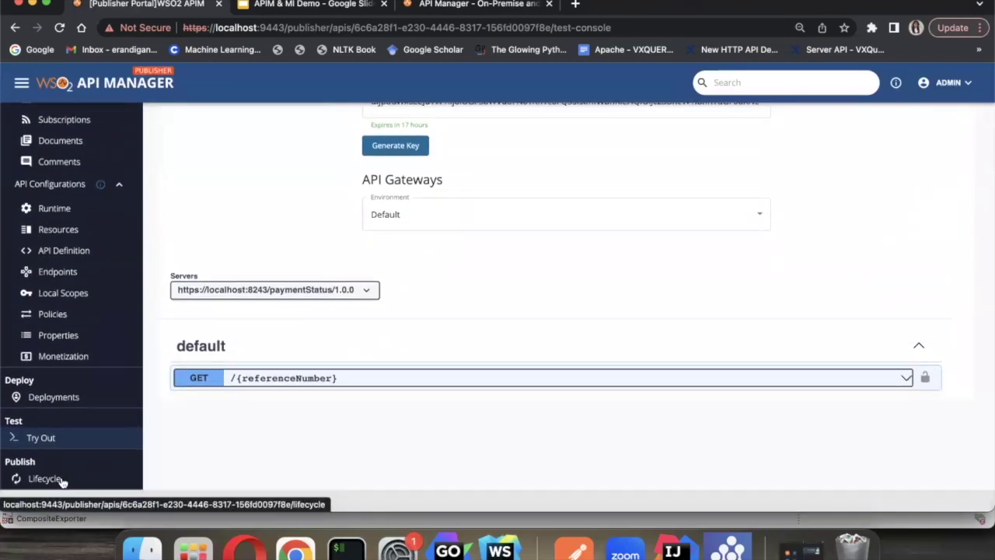
click(63, 478)
scroll(451, 258, up, 3)
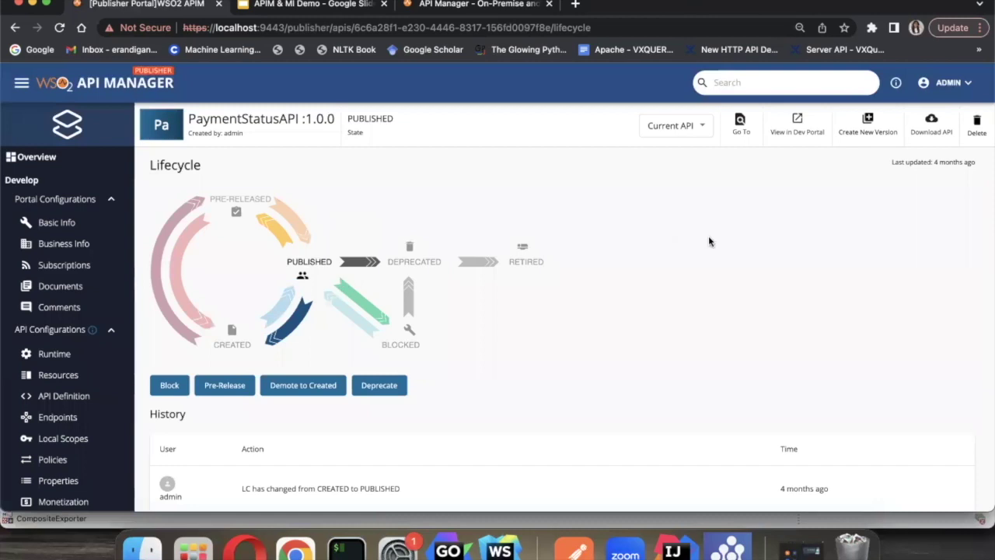
- Open PaymentStatusAPI in the Developer Portal and start the Subscription & Key Generation Wizard from its subscriptions
click(800, 124)
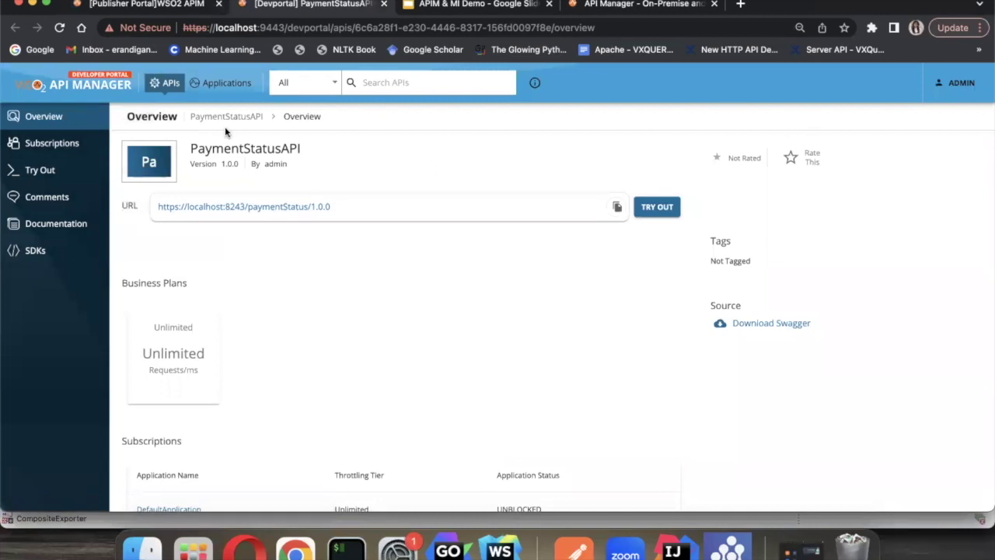
click(52, 145)
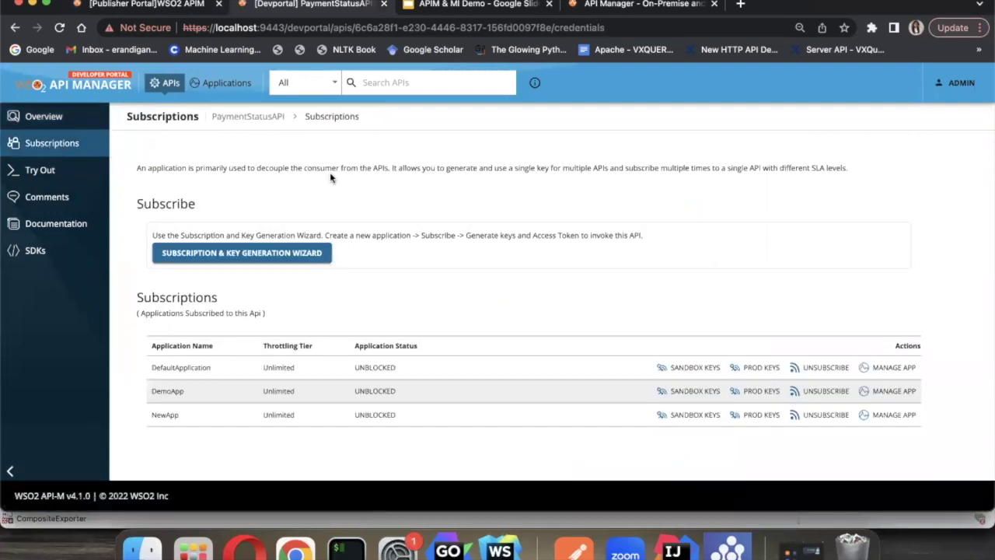
click(269, 254)
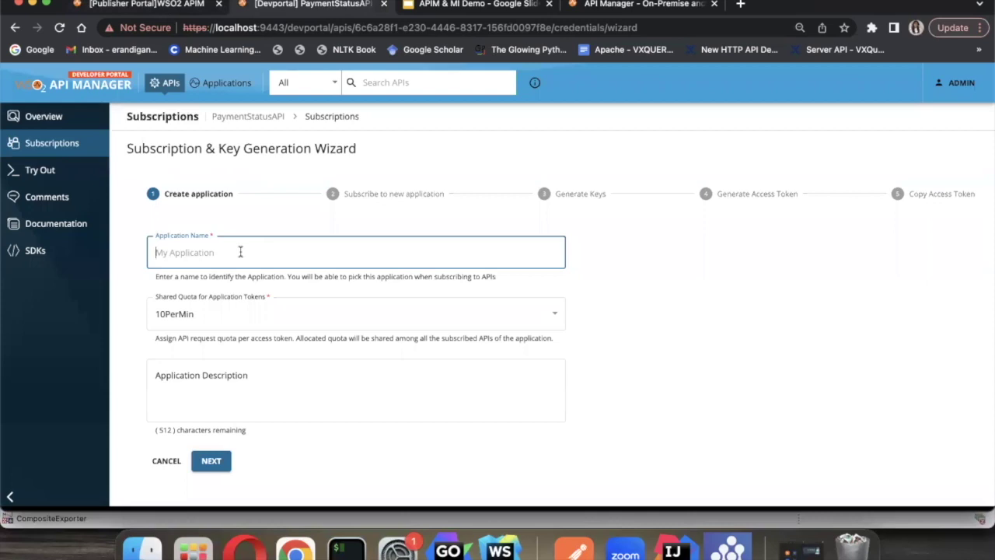
- Create an application named PaymentApp in the wizard with a shared token quota of 10PerMin
text(PaymentApp)
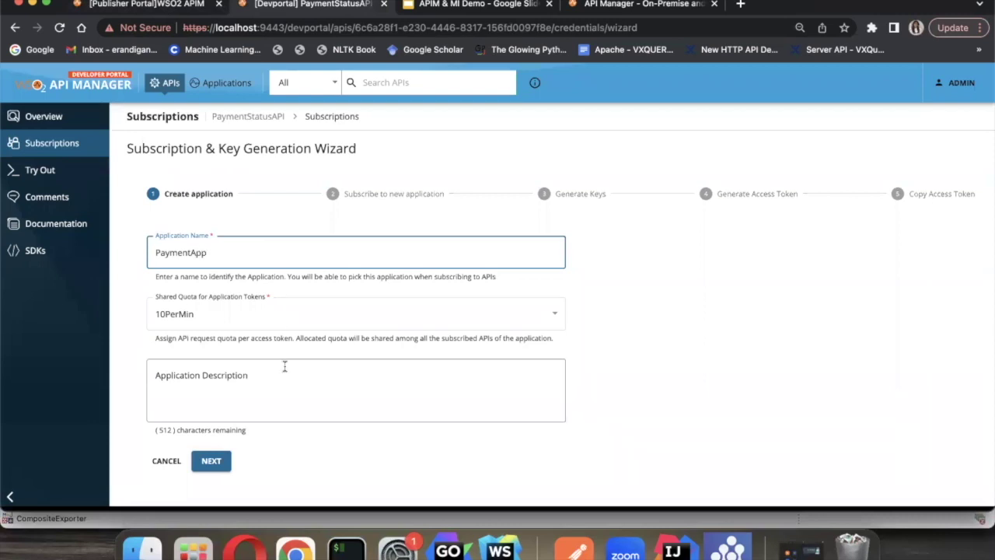
click(219, 313)
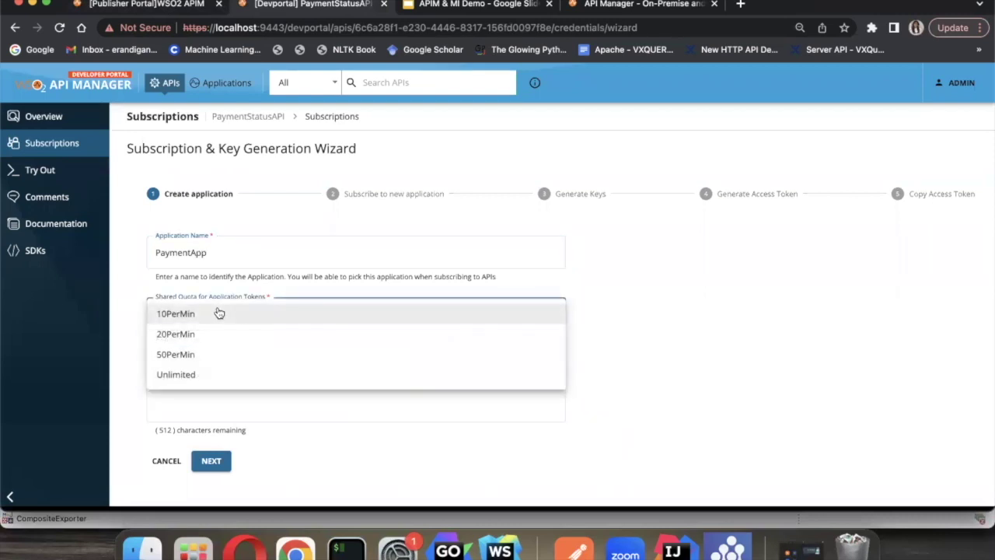
click(129, 289)
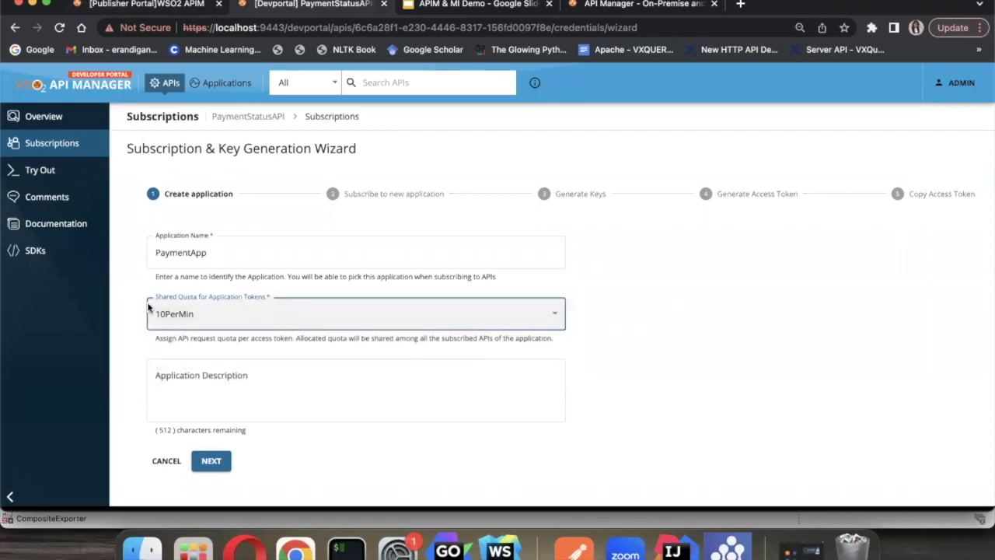
click(210, 462)
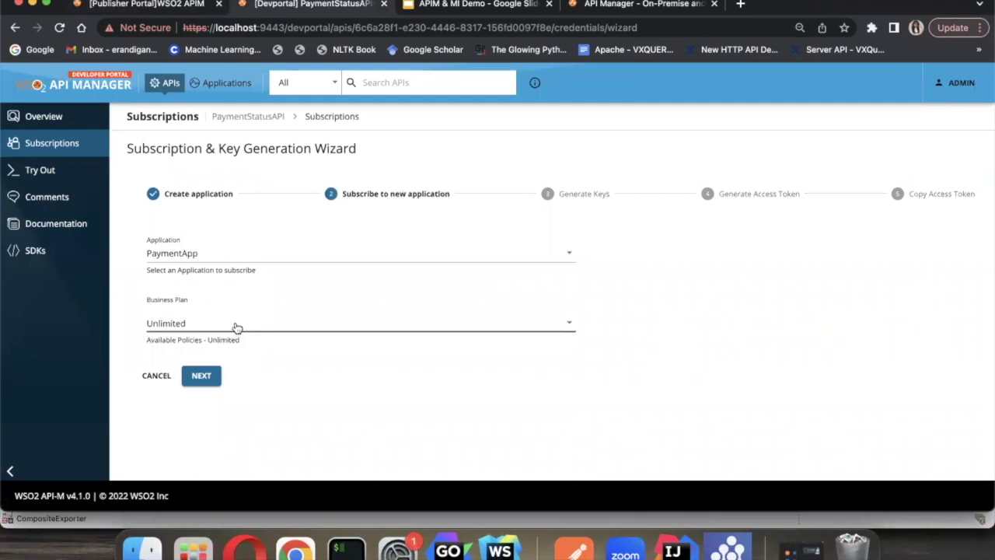
- Subscribe PaymentApp with the Unlimited business plan, generate its sandbox keys and access token, and finish the wizard
click(210, 376)
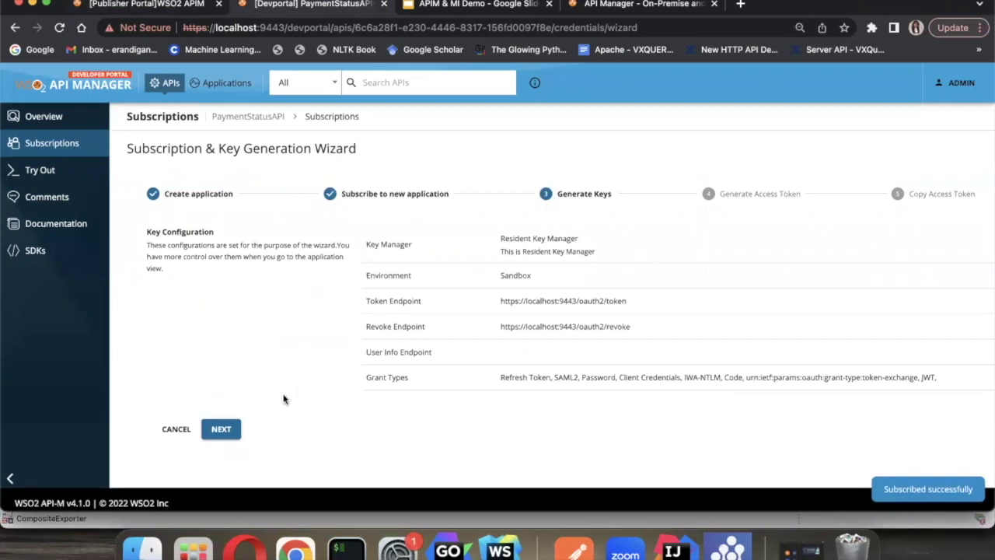
click(236, 428)
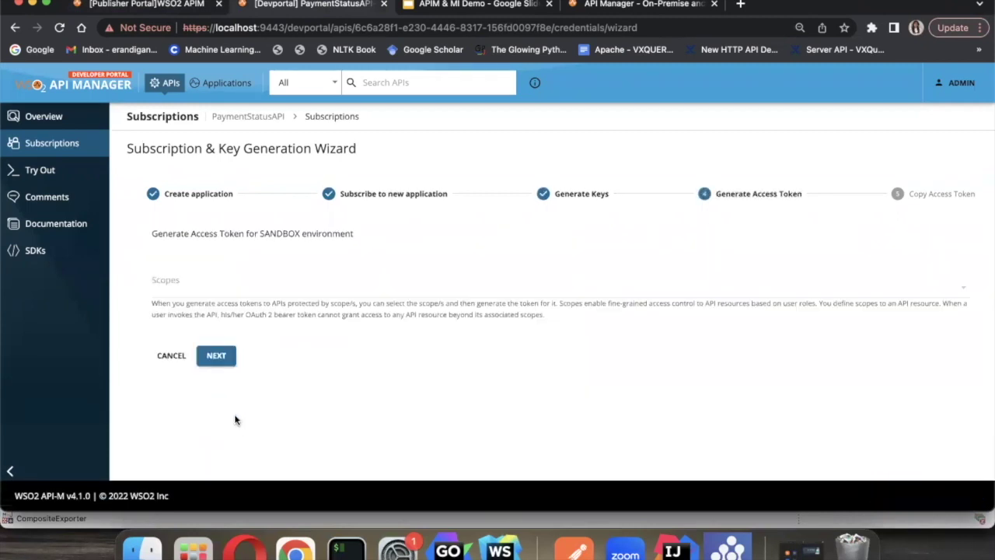
click(226, 353)
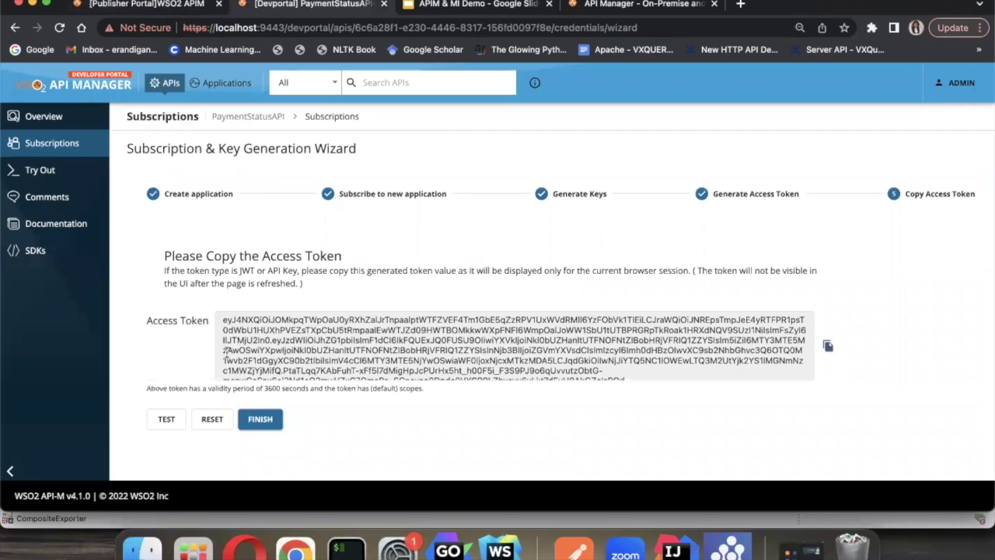
click(259, 419)
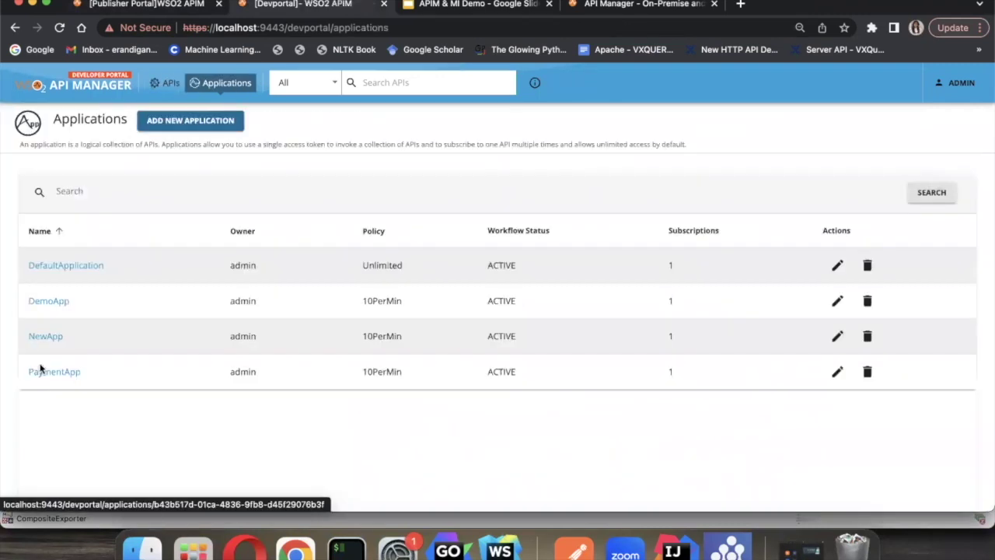
- Open PaymentApp from the applications list and generate its production OAuth2 keys with the default configuration
click(54, 373)
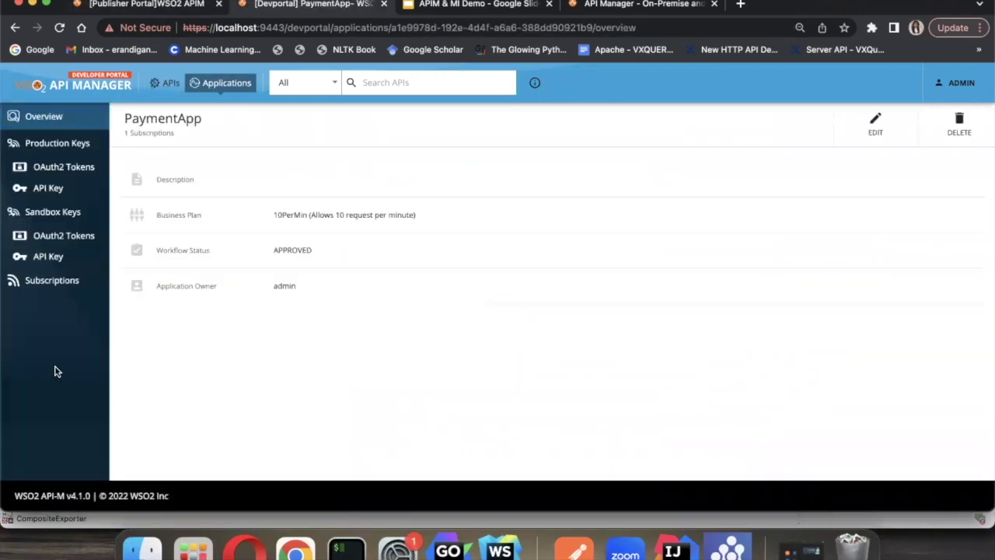
click(62, 169)
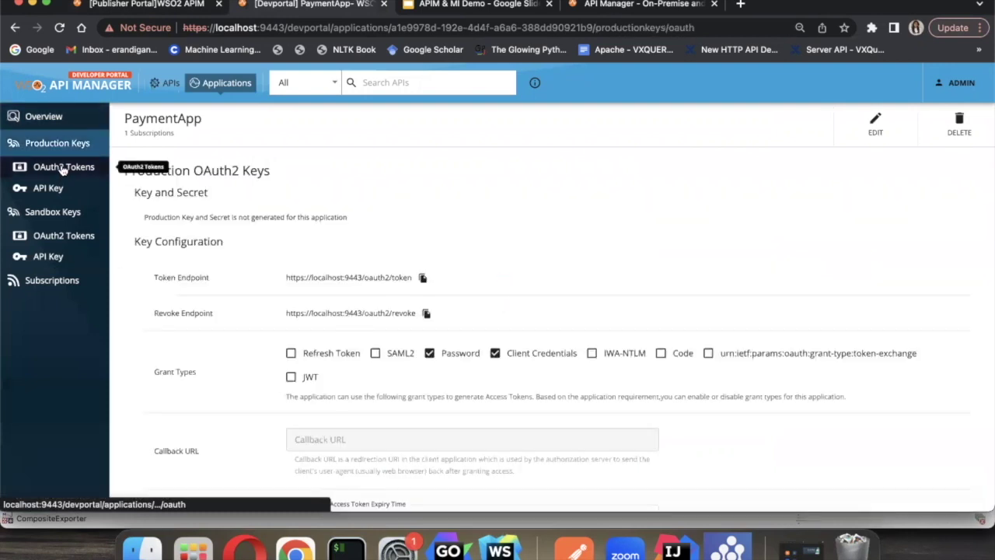
scroll(329, 307, down, 5)
scroll(328, 306, down, 3)
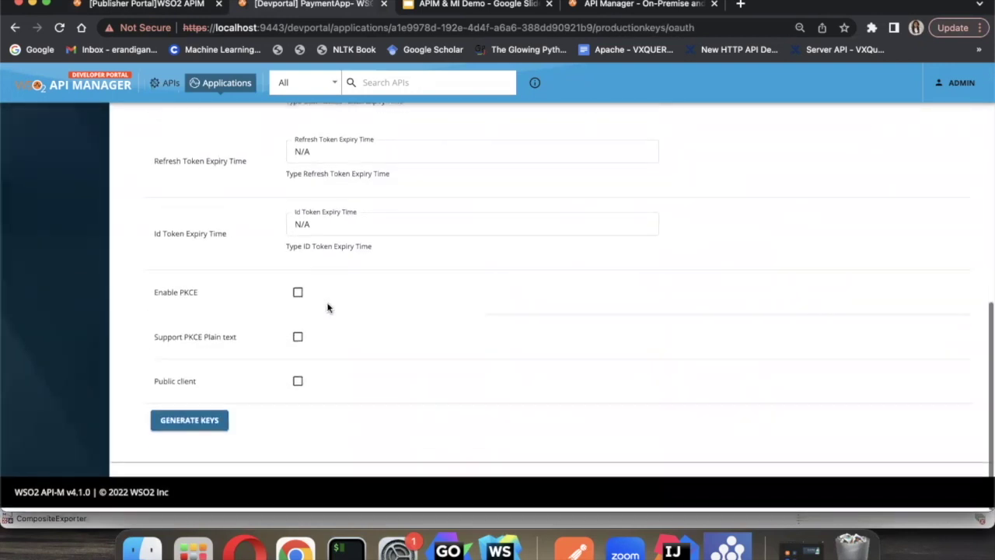
click(182, 422)
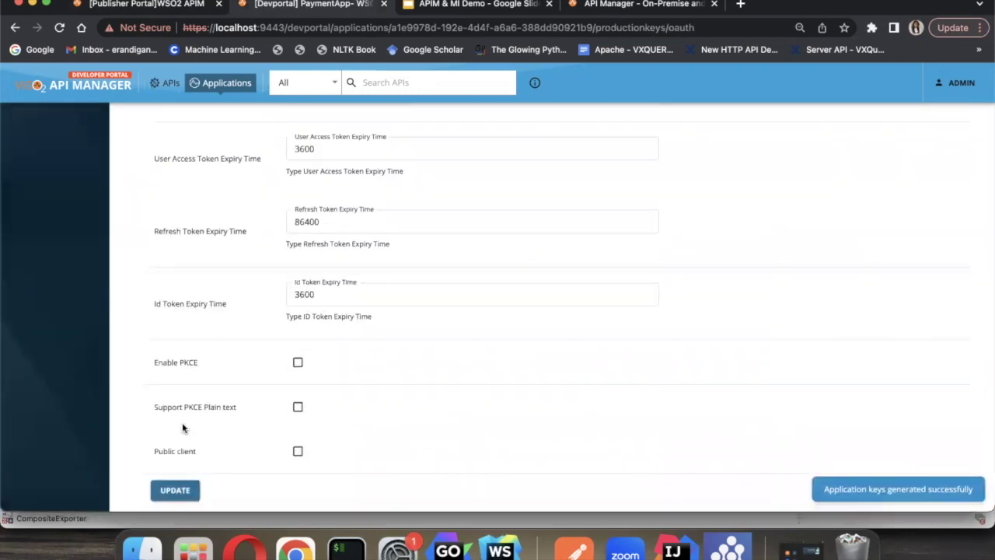
- Generate a production access token for PaymentApp without scopes and copy it to the clipboard
scroll(411, 336, up, 3)
scroll(411, 336, up, 5)
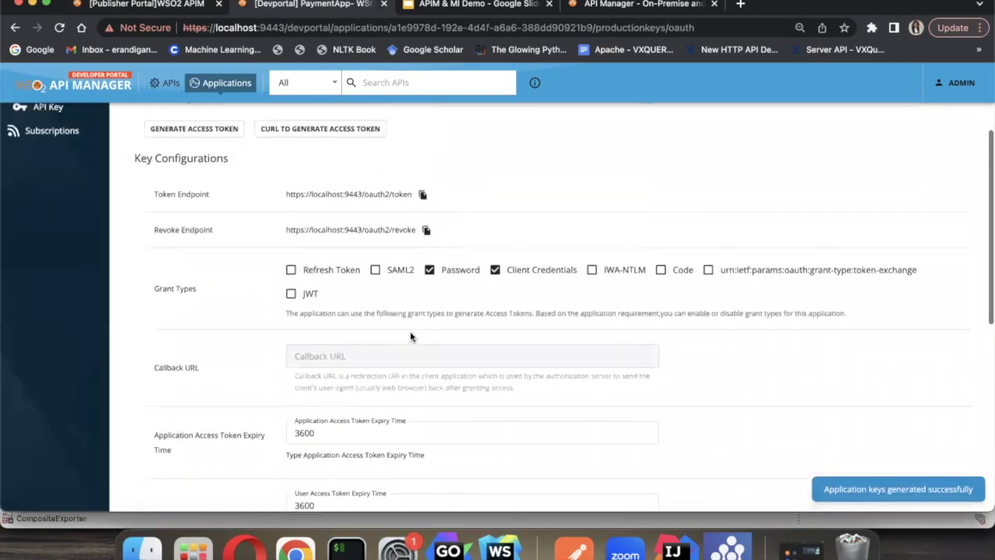
click(175, 267)
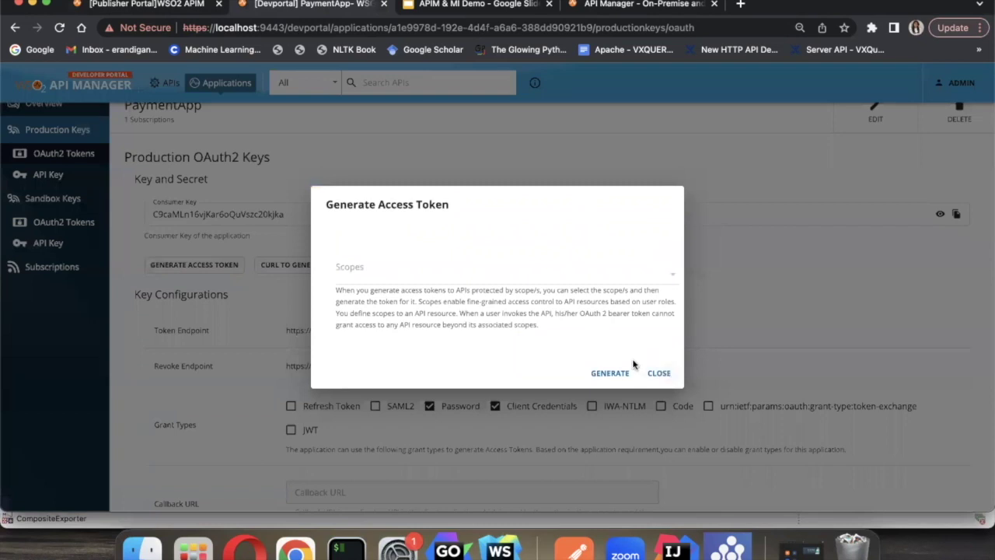
click(613, 373)
click(657, 325)
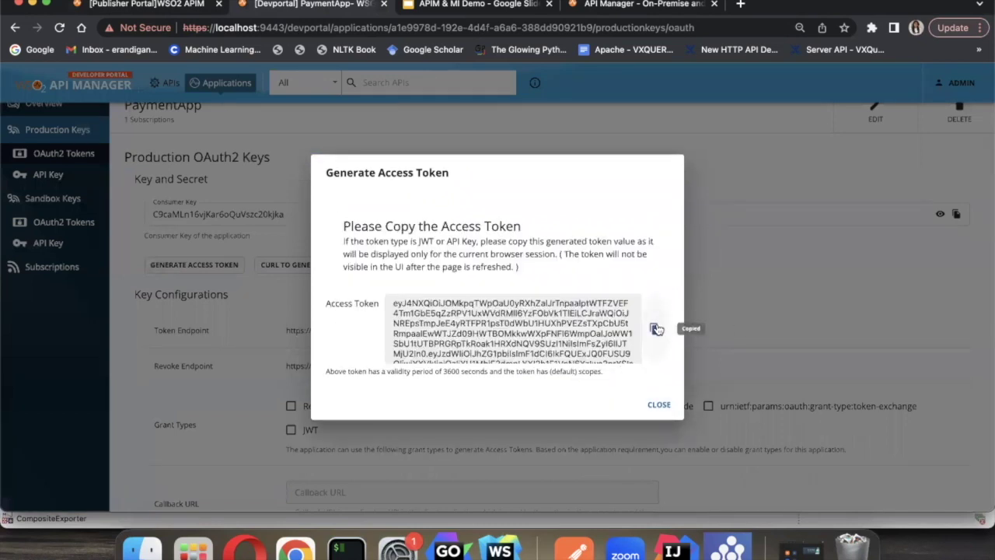
click(658, 404)
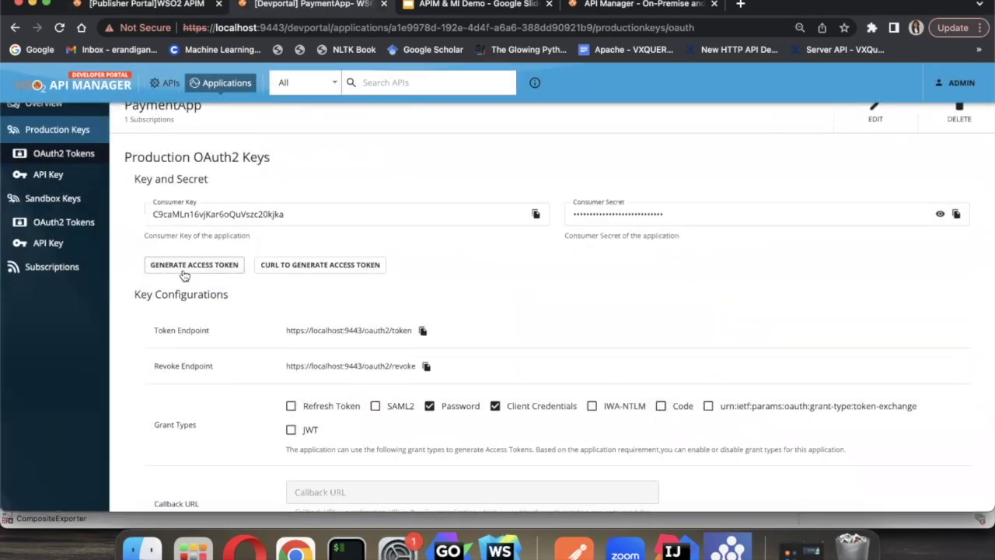
- Open PaymentStatusAPI's Try Out console in the Developer Portal and select PaymentApp as the subscribed application
click(170, 83)
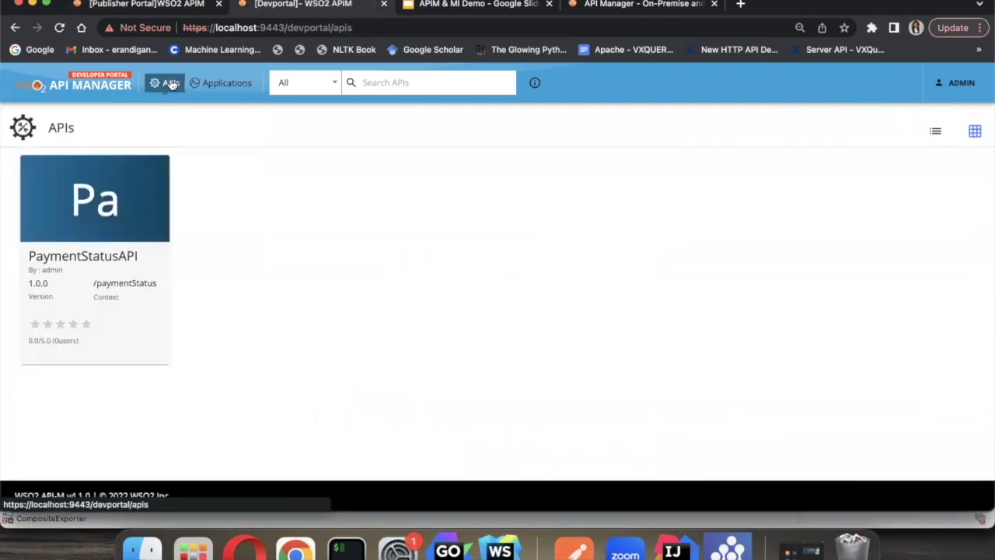
click(91, 238)
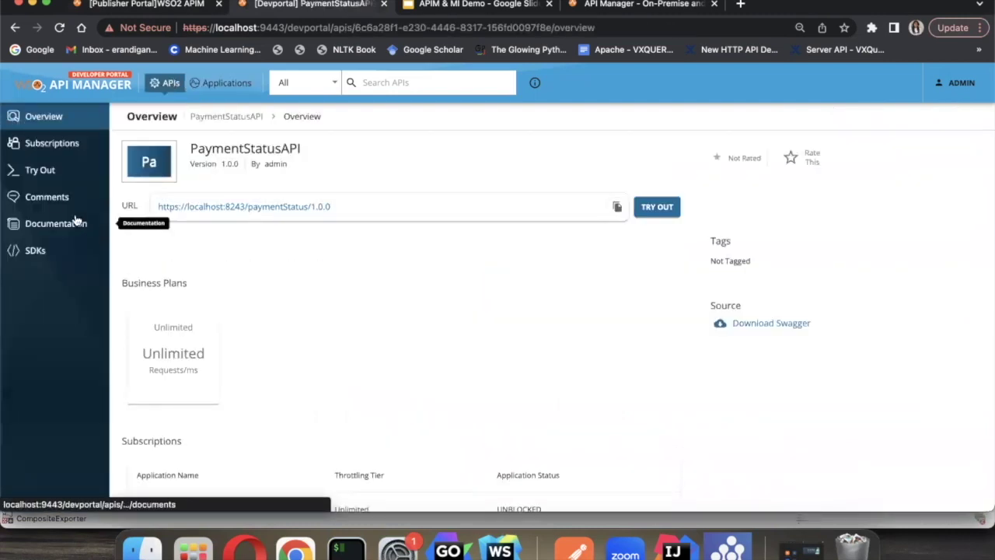
click(43, 170)
click(471, 285)
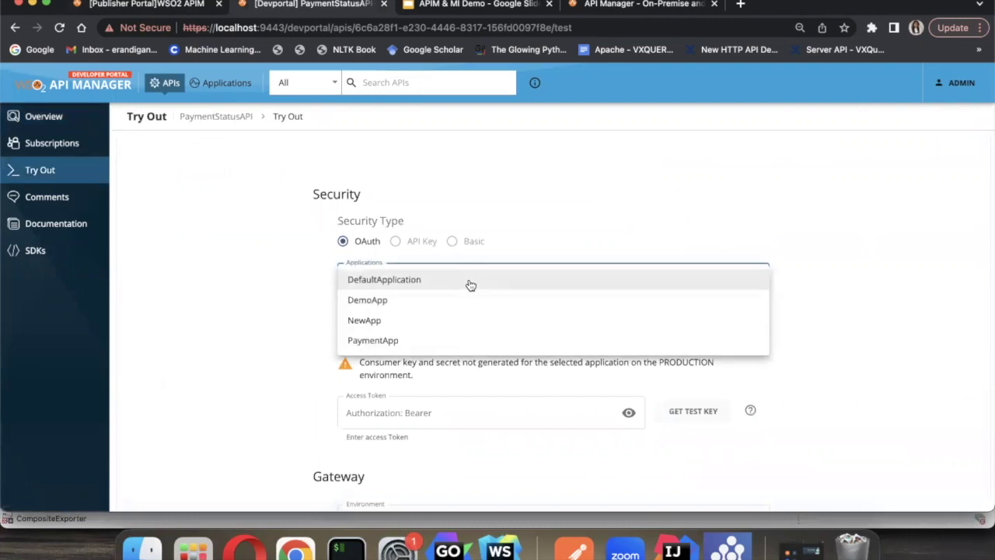
click(455, 340)
- Paste the copied production access token as the bearer authorization for the test requests
scroll(456, 344, down, 3)
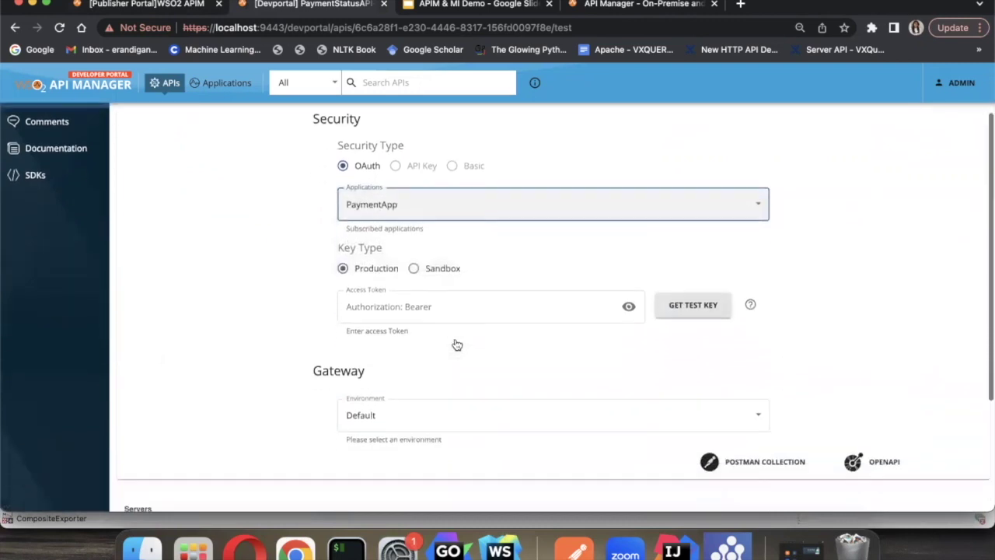
click(473, 296)
key(super+v)
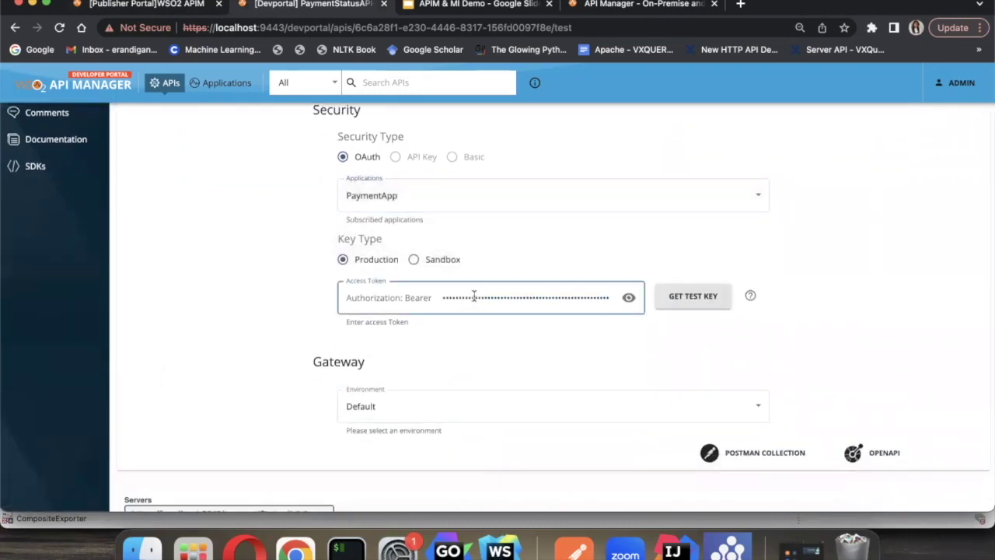
- Execute the GET /{referenceNumber} request with referenceNumber 222, examine the response, and return to the portal's API list
scroll(478, 385, down, 3)
scroll(466, 413, down, 5)
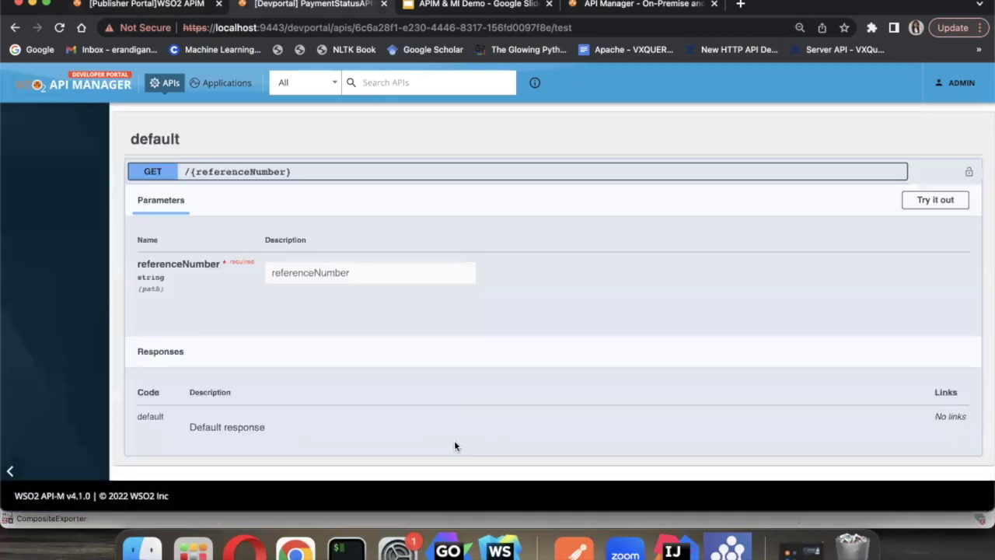
click(918, 200)
click(399, 249)
text(22)
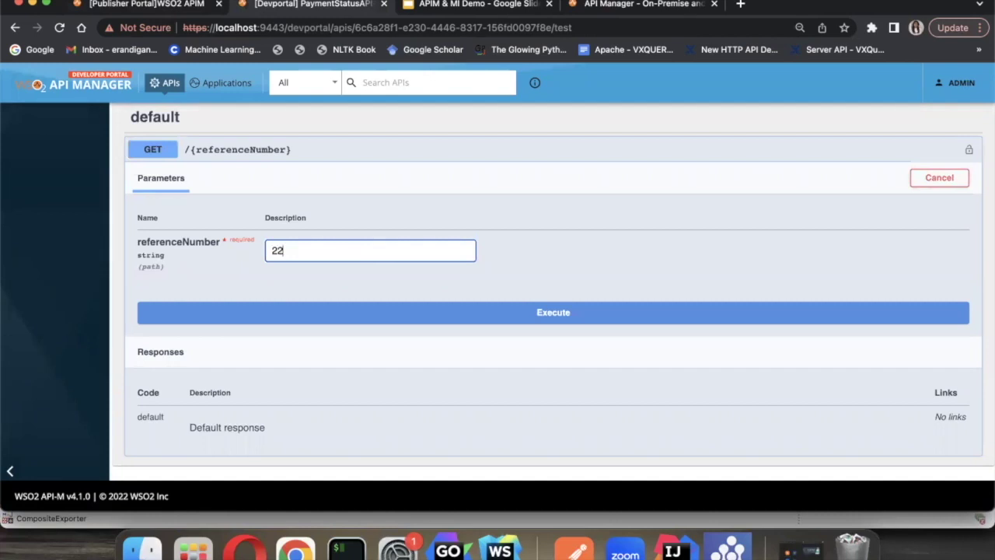
click(454, 312)
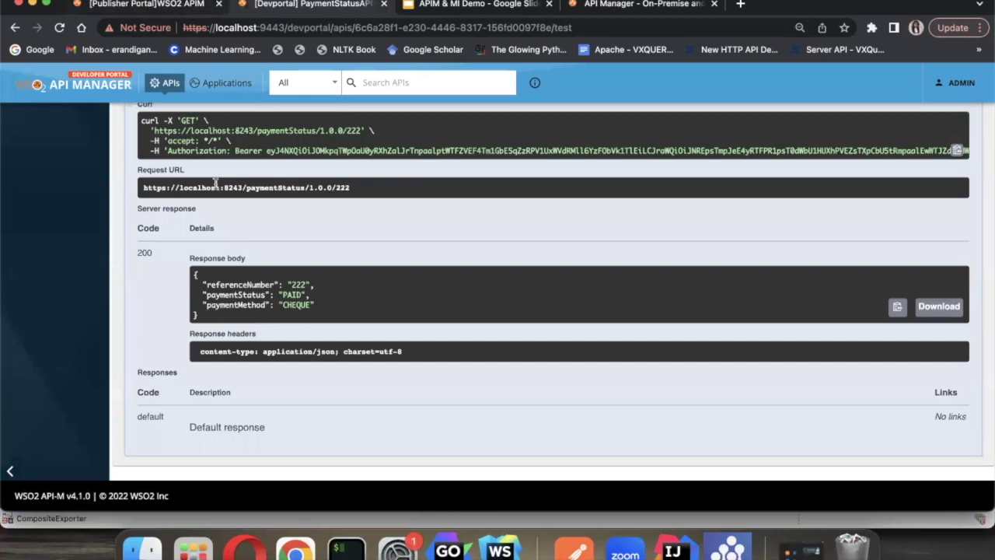
scroll(217, 187, up, 15)
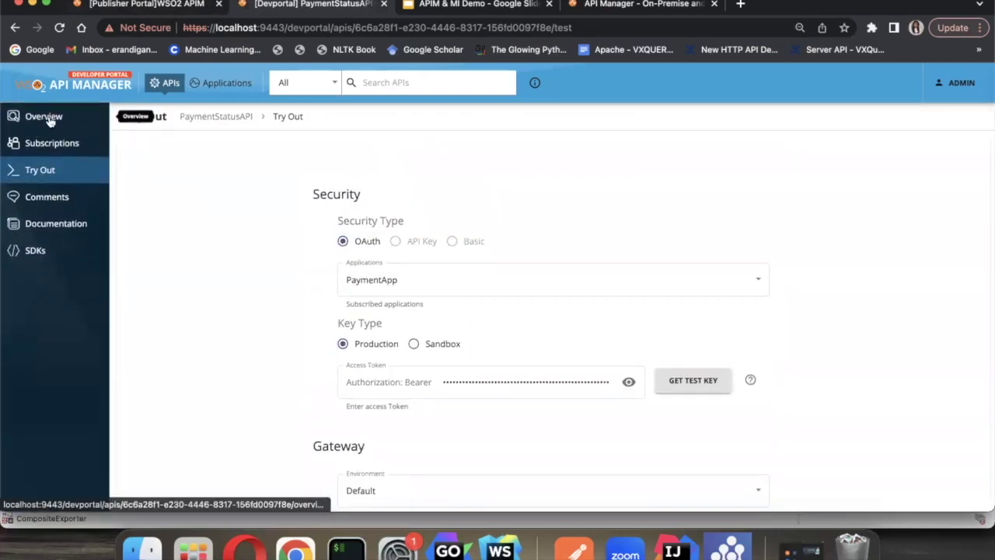
click(92, 83)
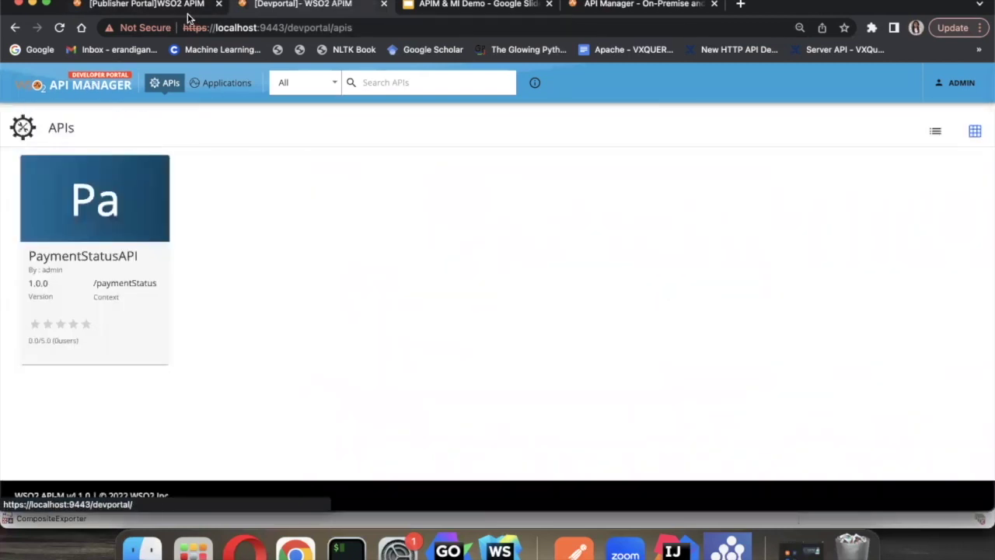